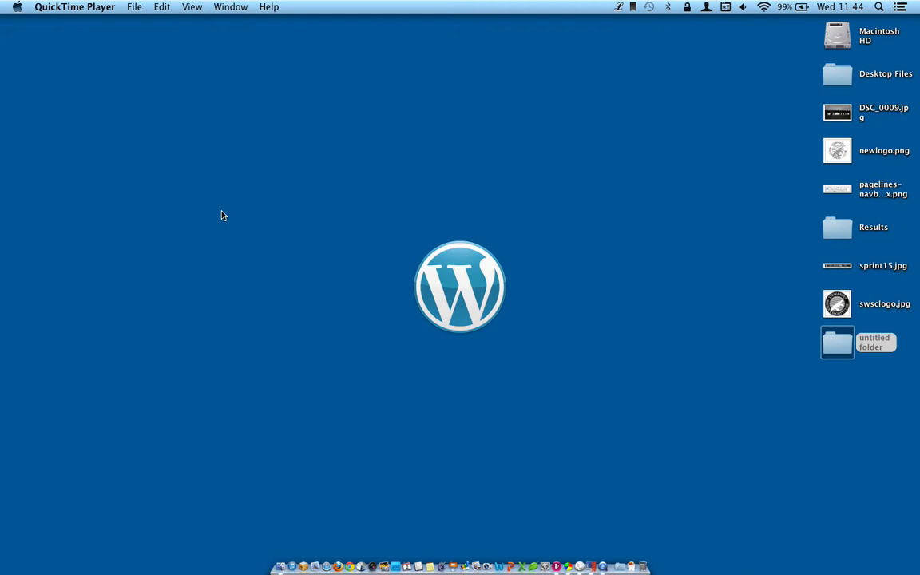
Step: Switch from the Mac desktop to the full-screen Windows XP desktop in Parallels
key("ctrl+Right")
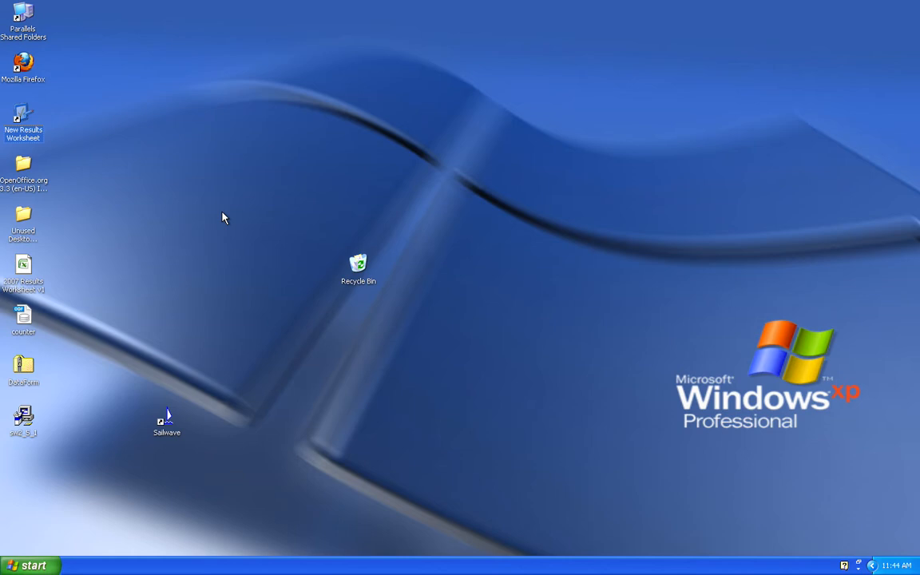
left_click(222, 213)
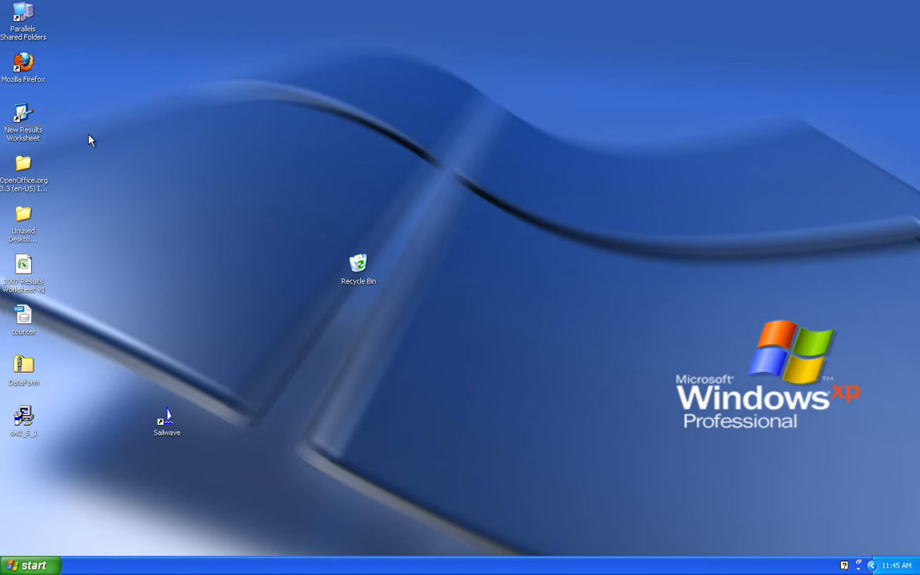
Step: Open the New Results Worksheet and enter series Icicle and week 1
double_click(20, 115)
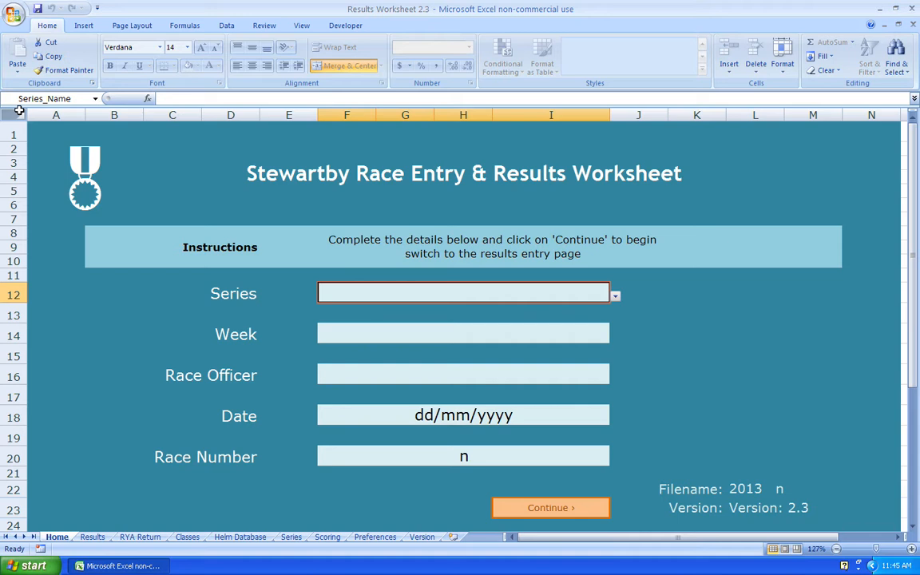
type("Icc")
key("BackSpace")
type("icle")
key("Return")
type("1")
key("Return")
Step: Enter the race officer's name, date 06/01/13 and race number 3
key("Return")
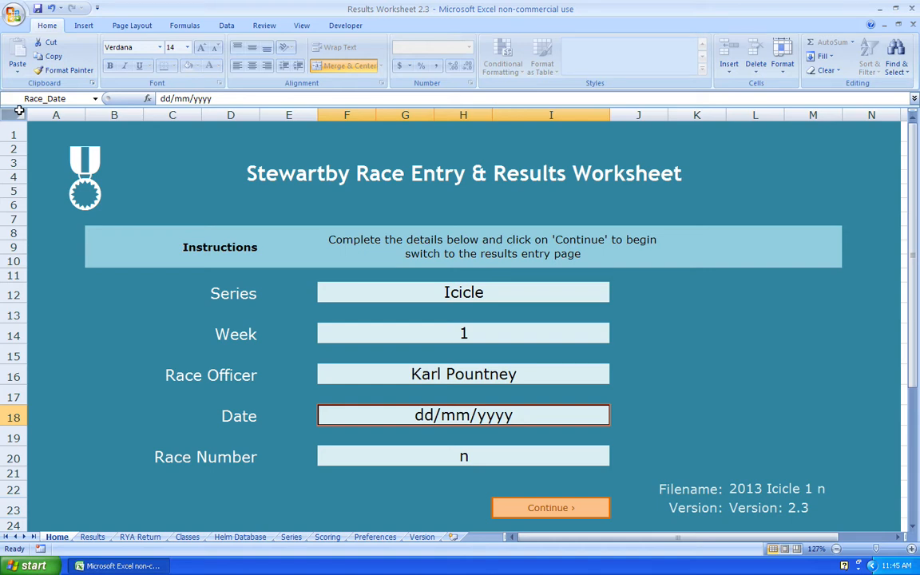
type("06/01/13")
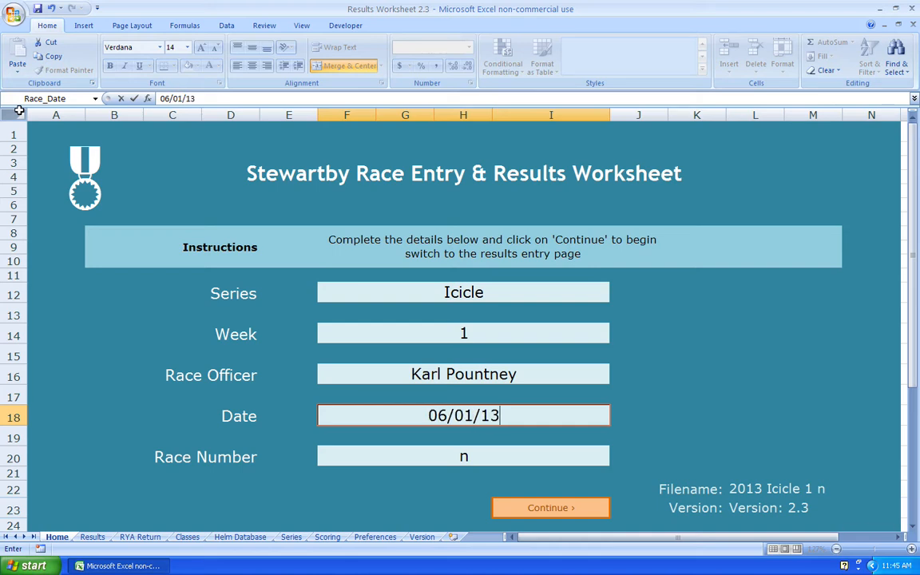
key("Return")
type("3")
key("Return")
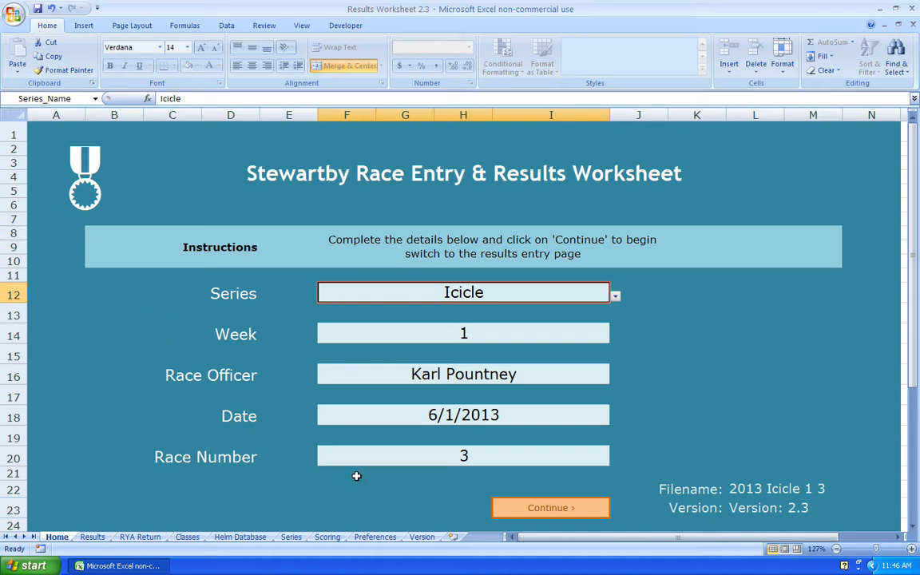
left_click(386, 496)
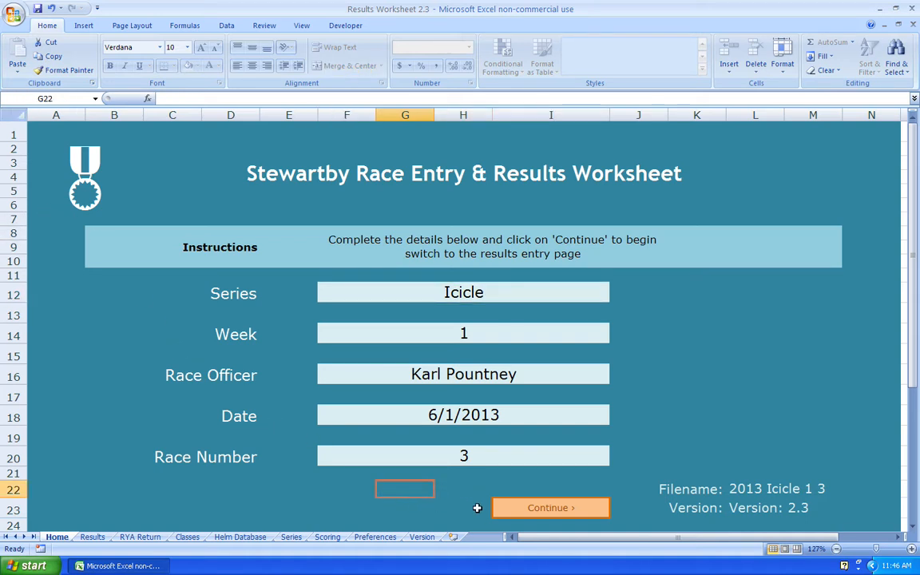
Step: Follow the Continue › link from the Home sheet to the Results entry sheet
left_click(546, 512)
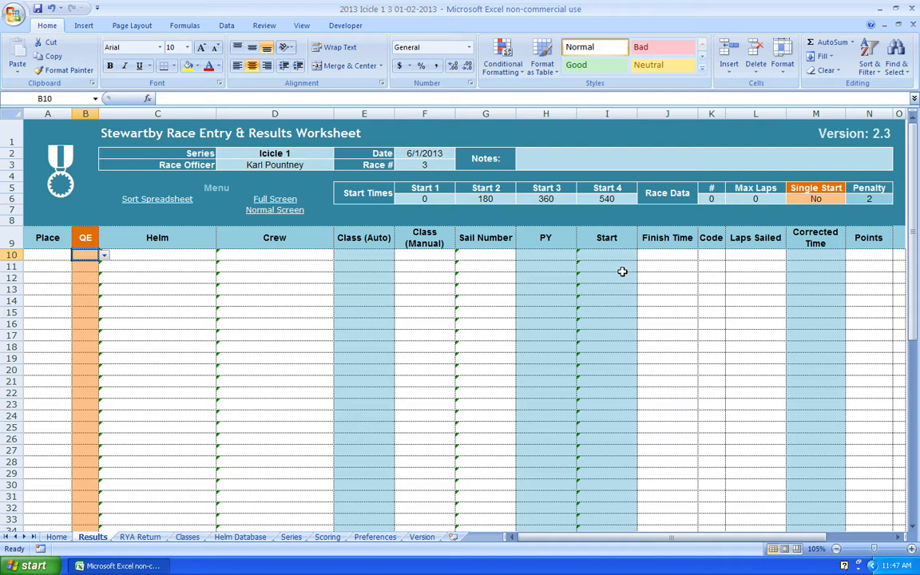
Step: Add competitor KPS by code, then a second boat with helm, crew, class ALBACORE, sail 4567
type("KPS")
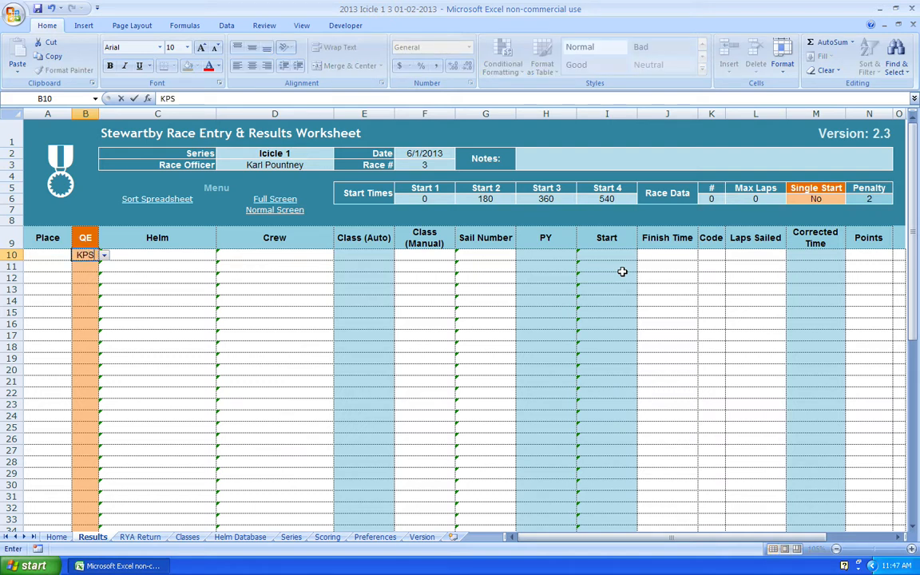
key("Return")
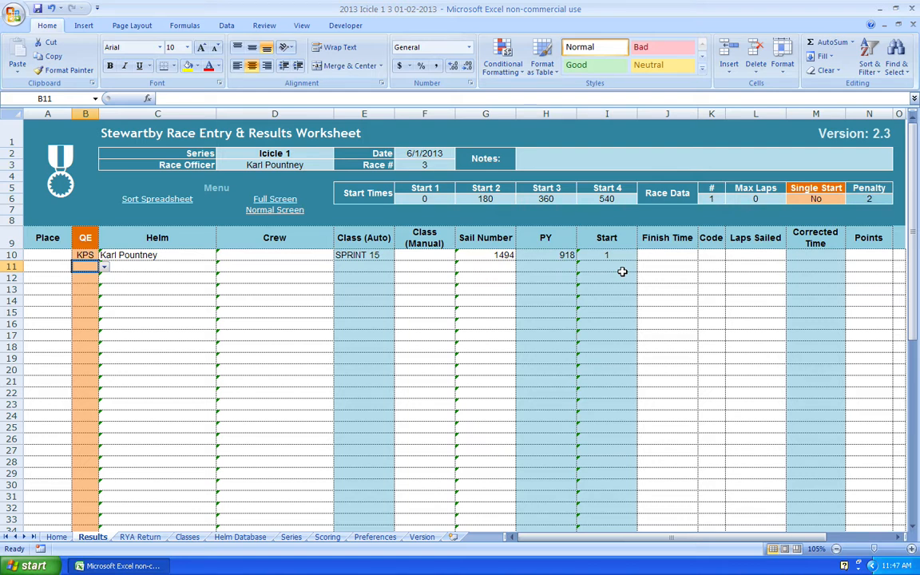
key("Tab")
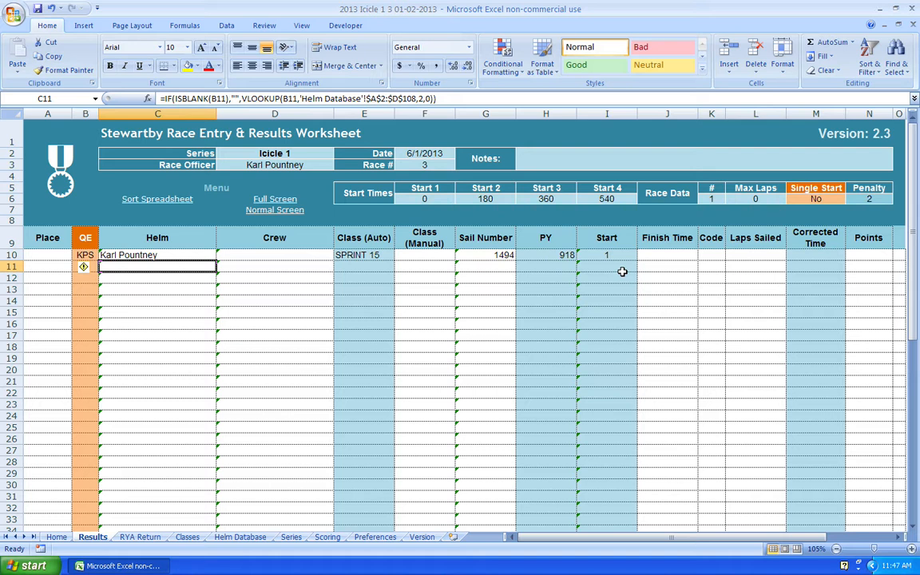
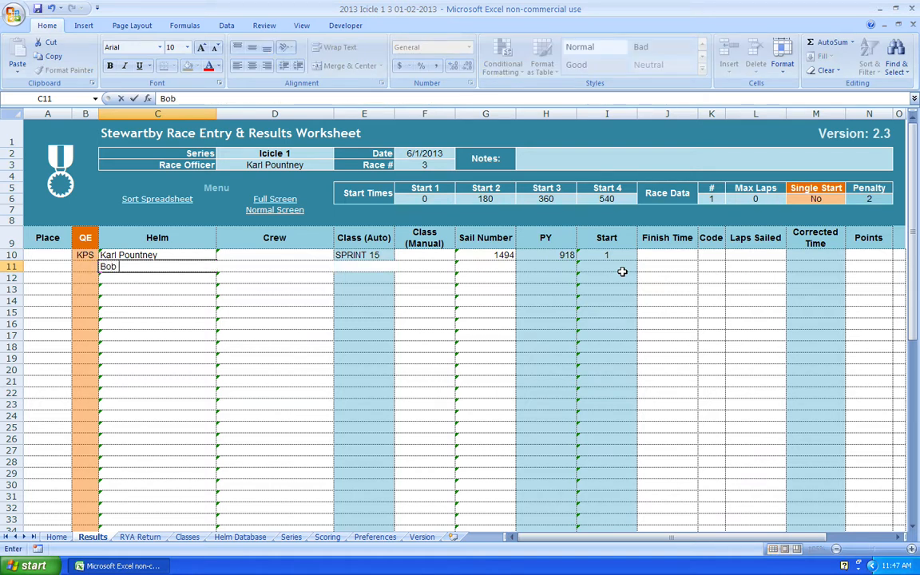
key("Tab")
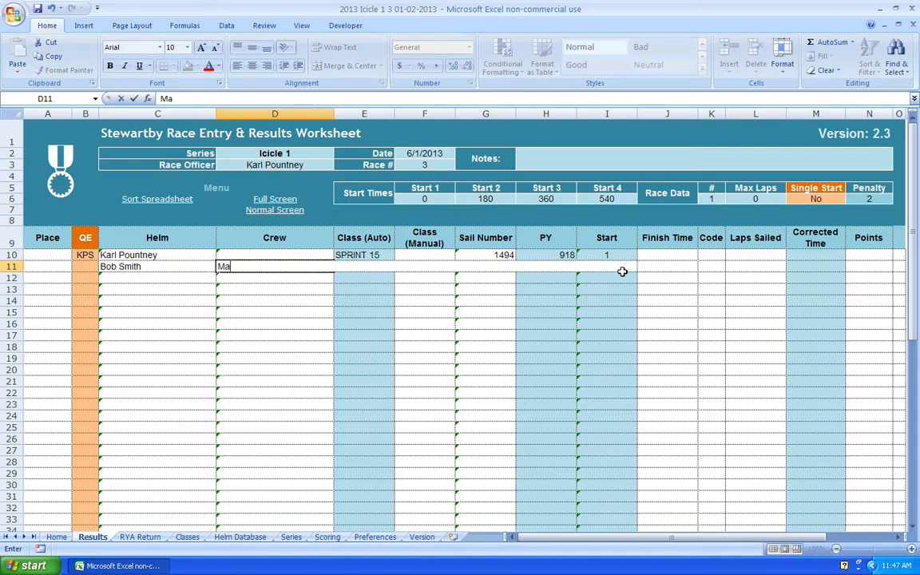
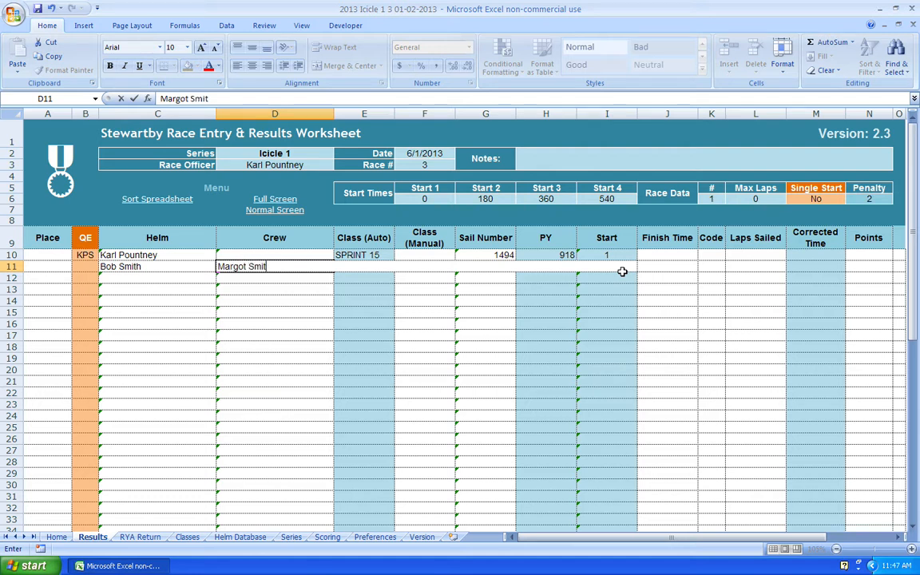
key("Tab")
key("Tab")
type("AL")
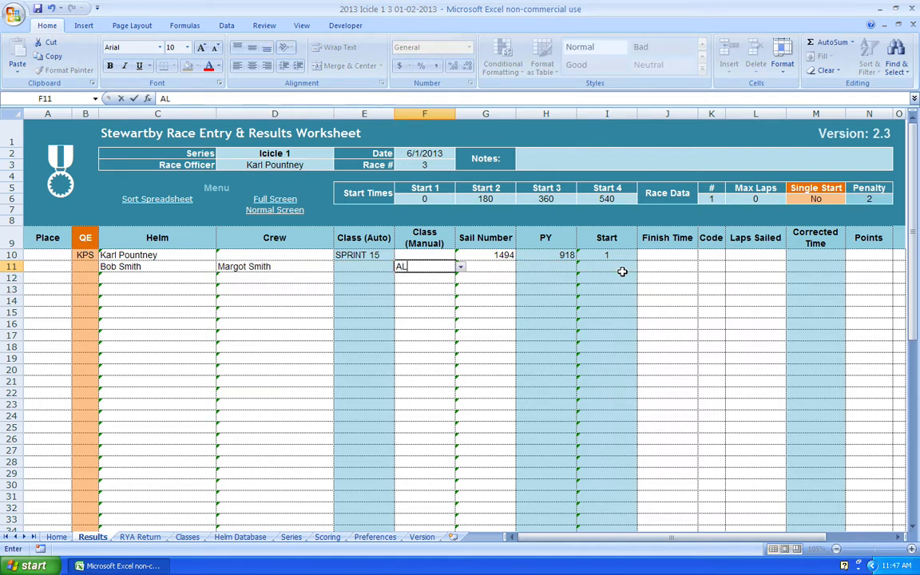
type("BACORE")
key("Tab")
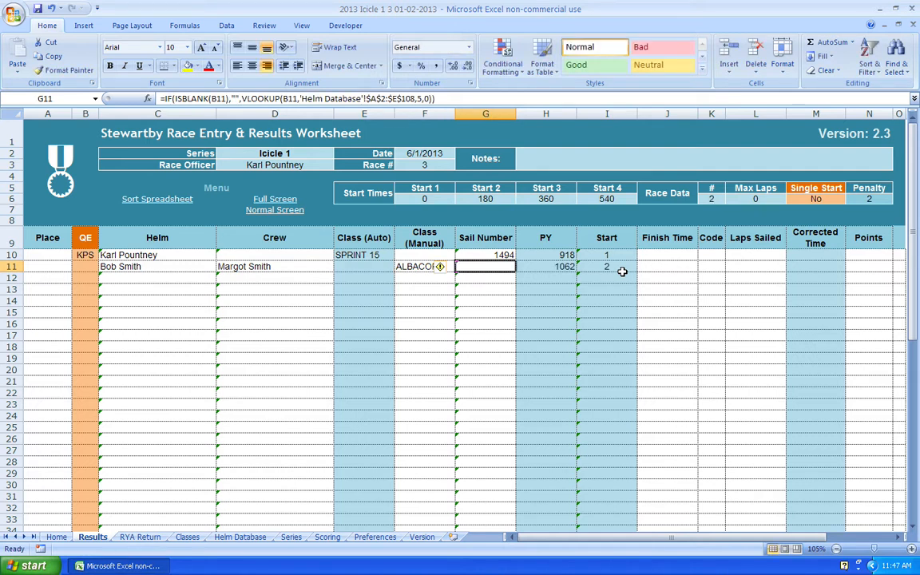
type("4567")
key("Tab")
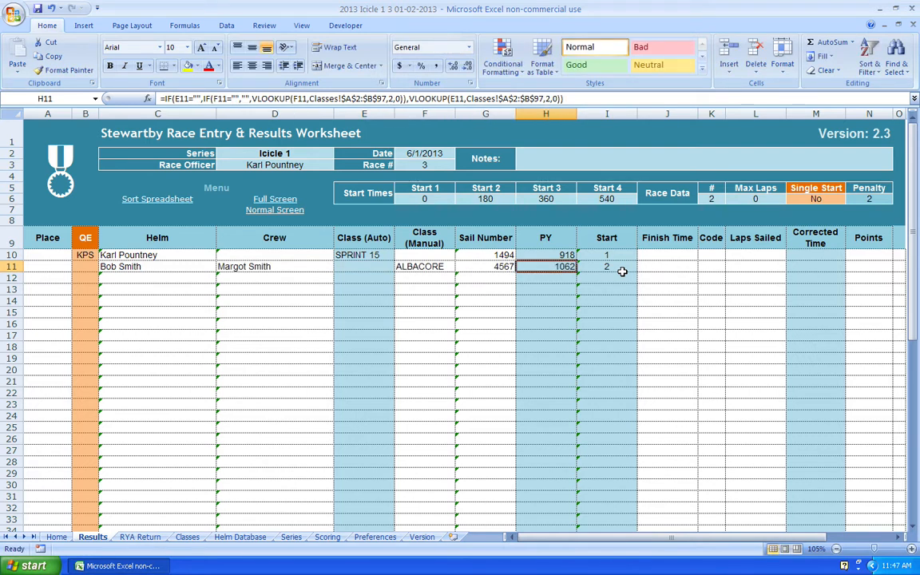
key("Down")
key("Down")
key("Left")
key("Left")
key("Left")
key("Left")
key("Left")
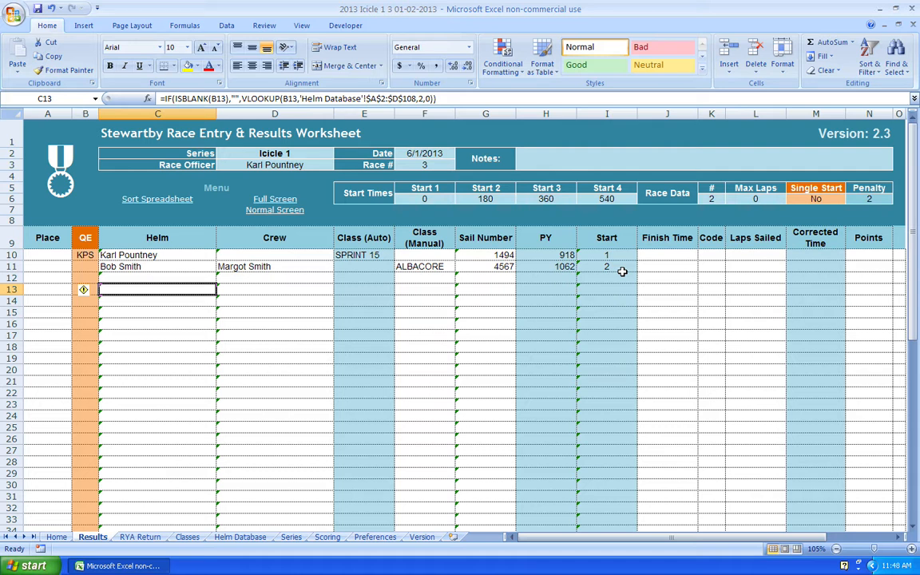
Step: Retype the second boat's helm name in C11
key("Up")
key("Up")
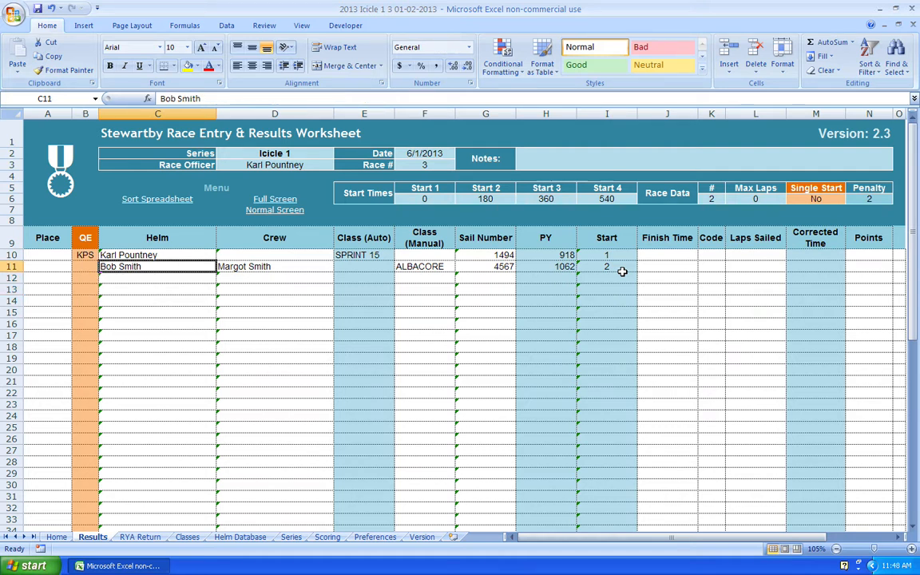
key("BackSpace")
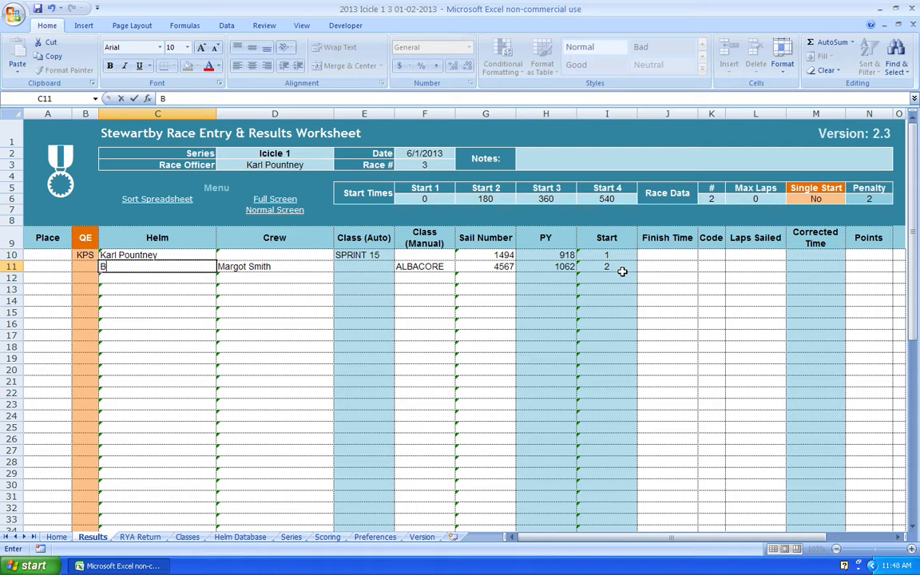
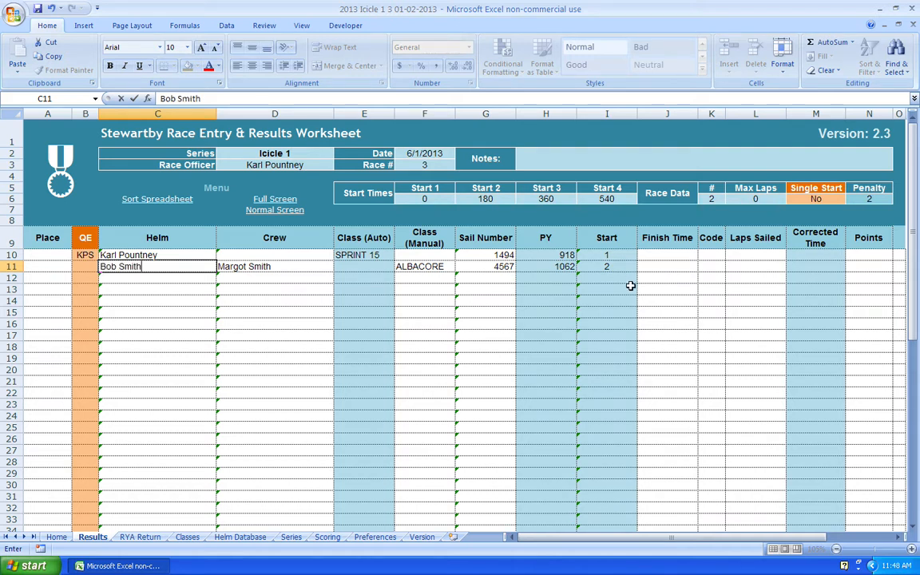
key("ctrl+Return")
Step: Add competitors SIK and NDL by code, correcting the rejected NDS entry
key("Down")
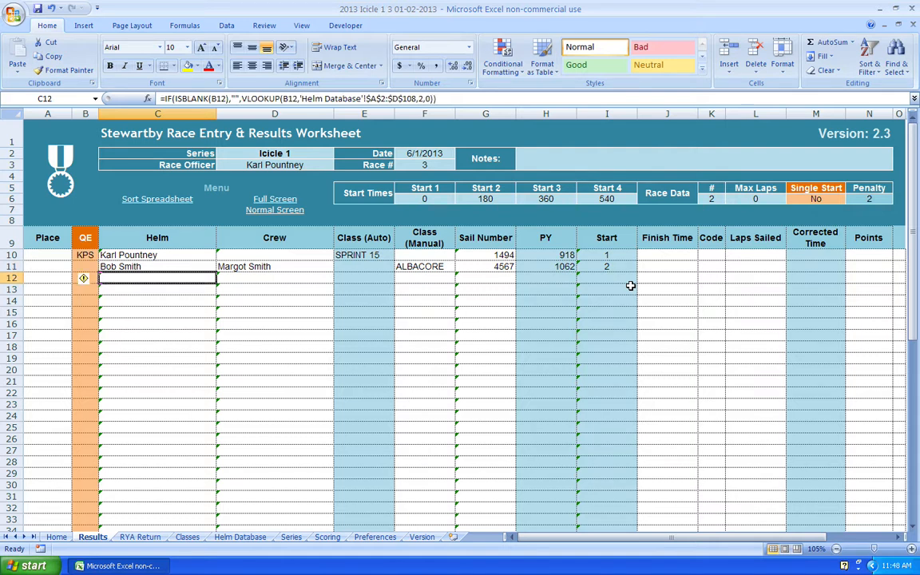
key("Left")
type("SIK")
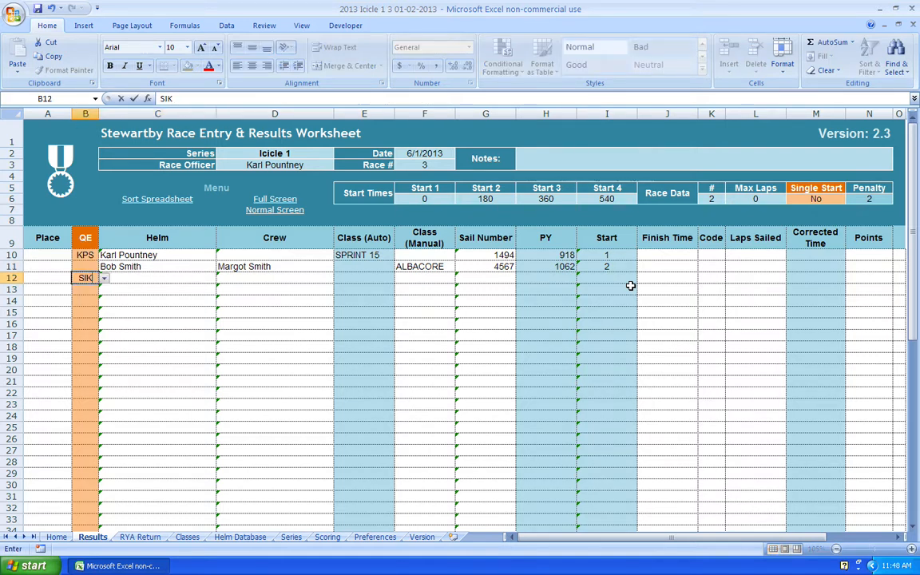
key("ctrl+Return")
key("Down")
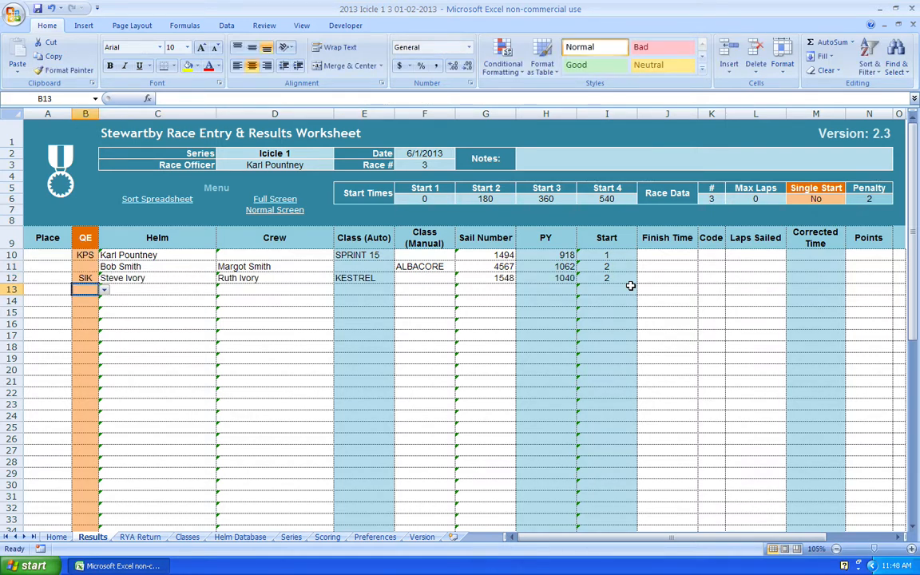
type("NDS")
key("ctrl+Return")
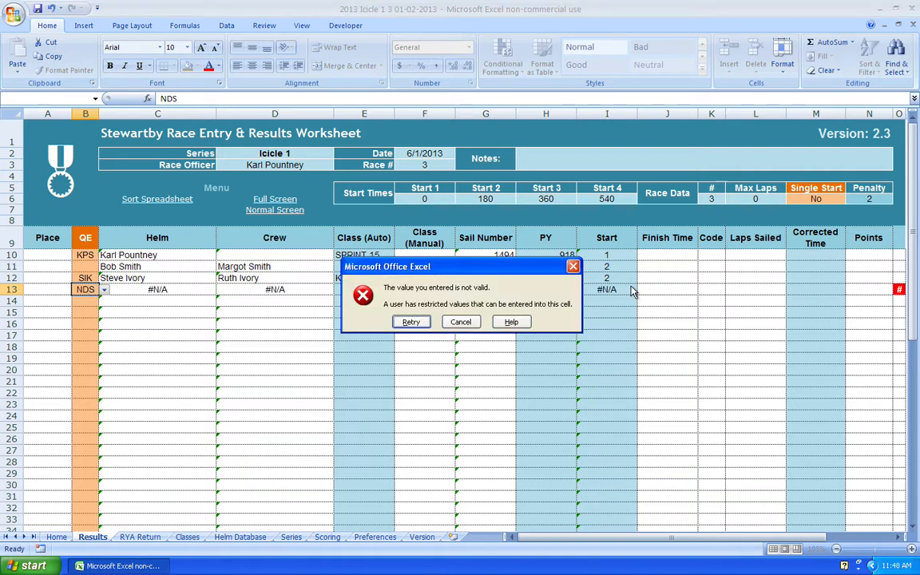
key("Return")
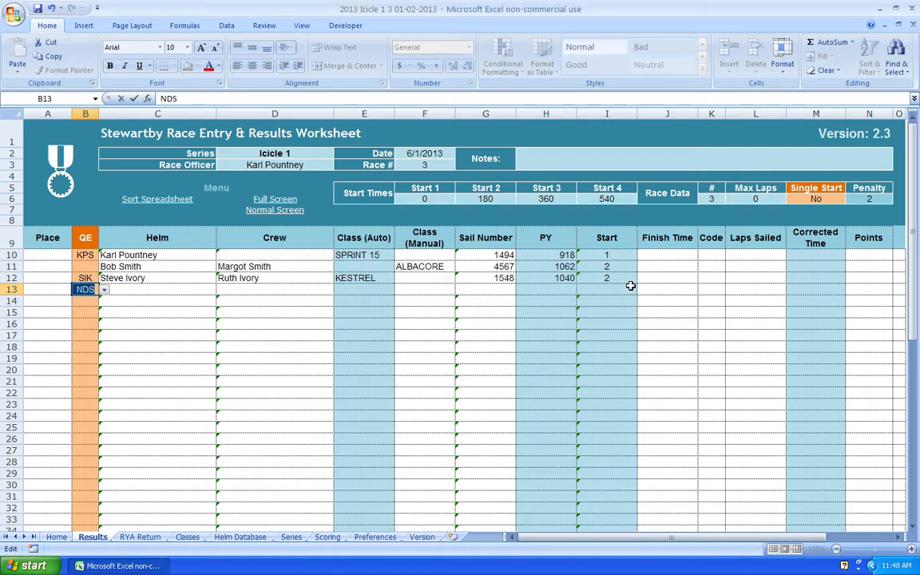
type("NDL")
key("ctrl+Return")
Step: Add competitors BSS and TVR by code in rows 14 and 15
key("Down")
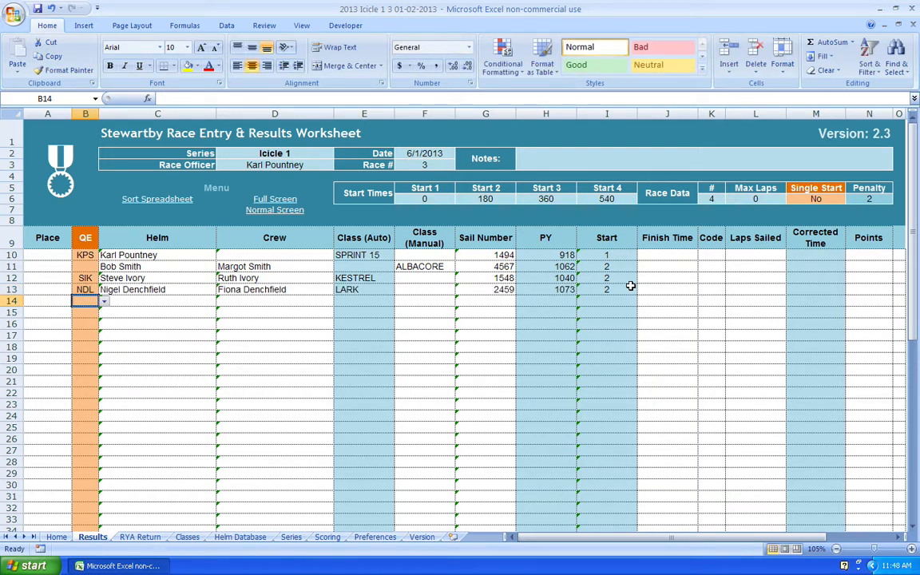
type("BSS")
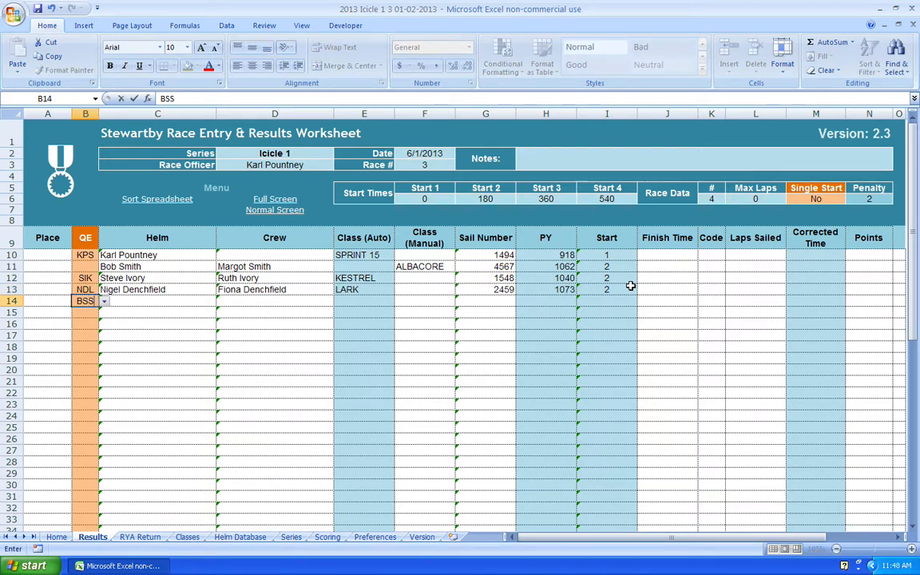
key("Return")
key("Down")
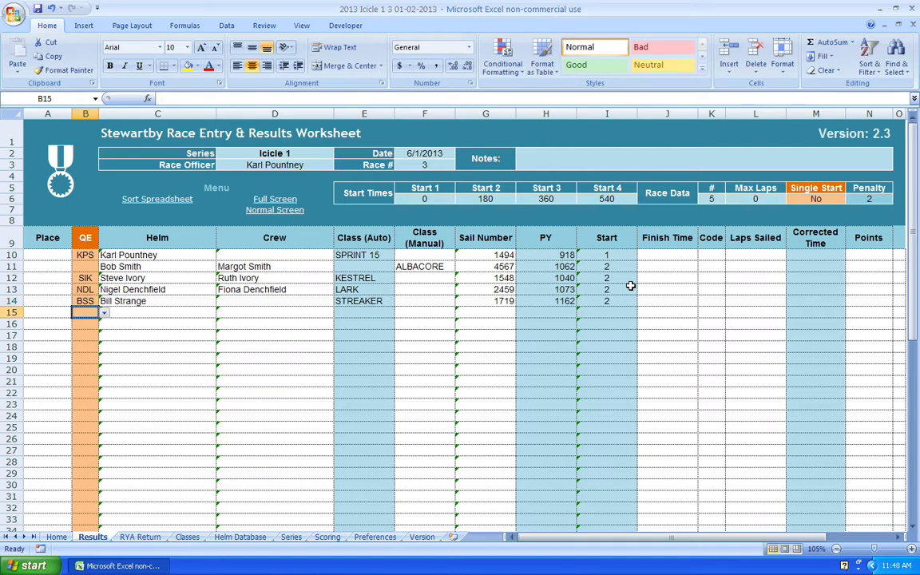
type("TVR")
key("Return")
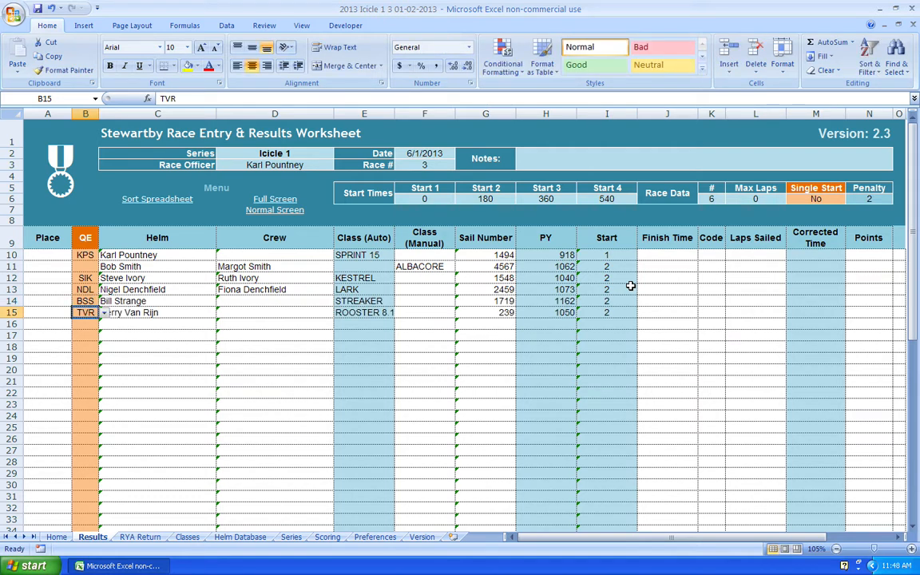
key("Down")
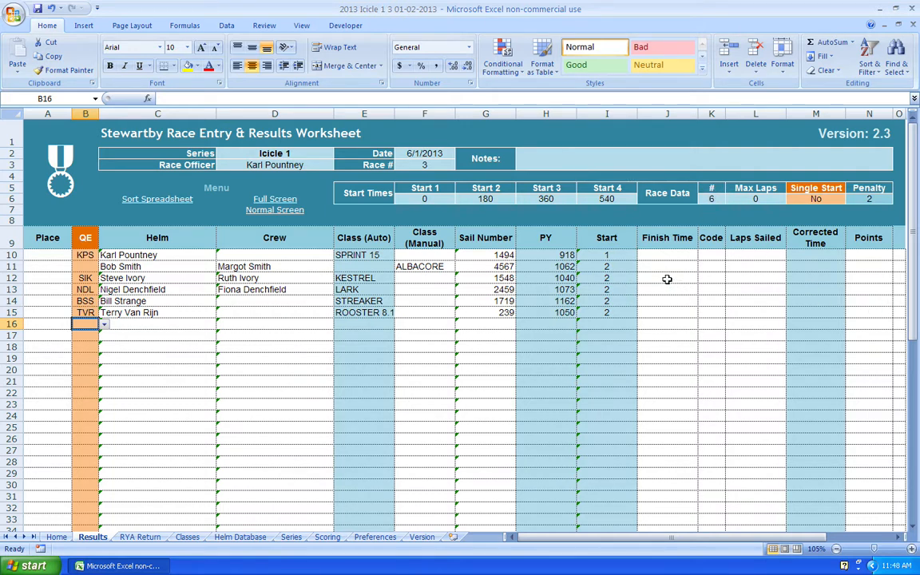
Step: Enter finish times 3600, 3610 and 3620 for the first three boats
left_click(667, 256)
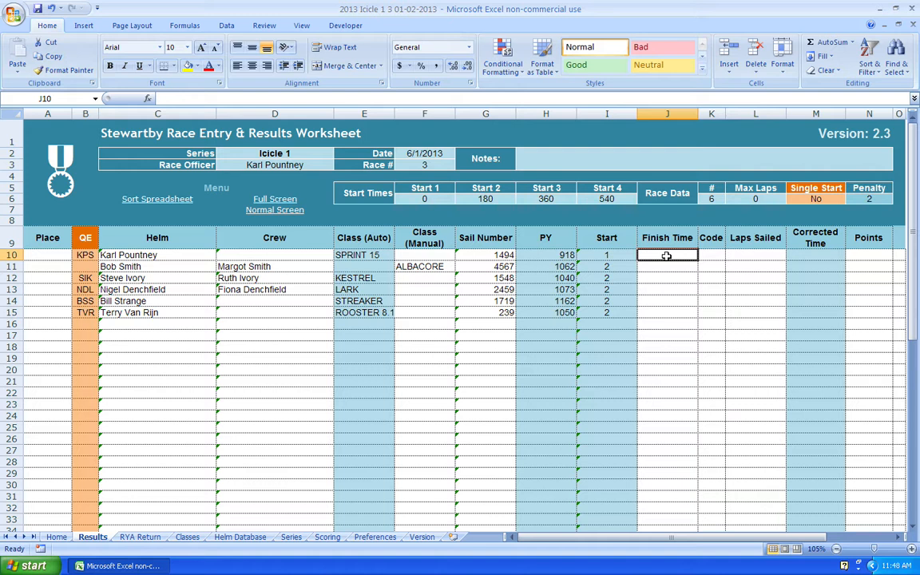
type("3600")
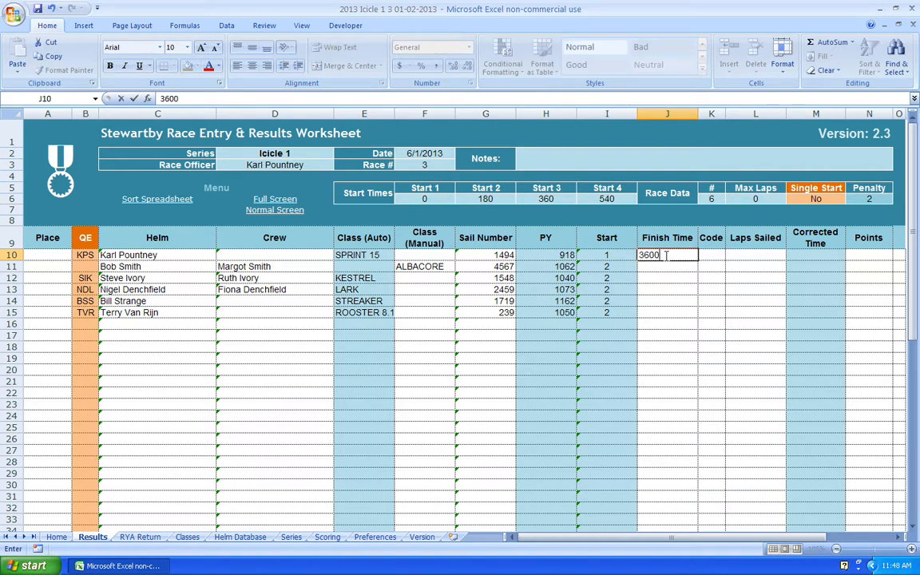
key("Return")
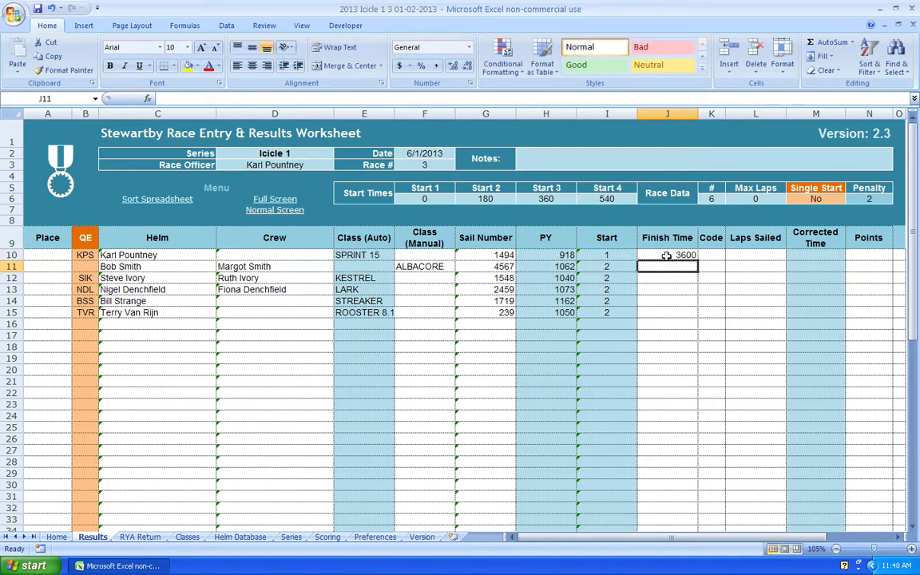
type("36")
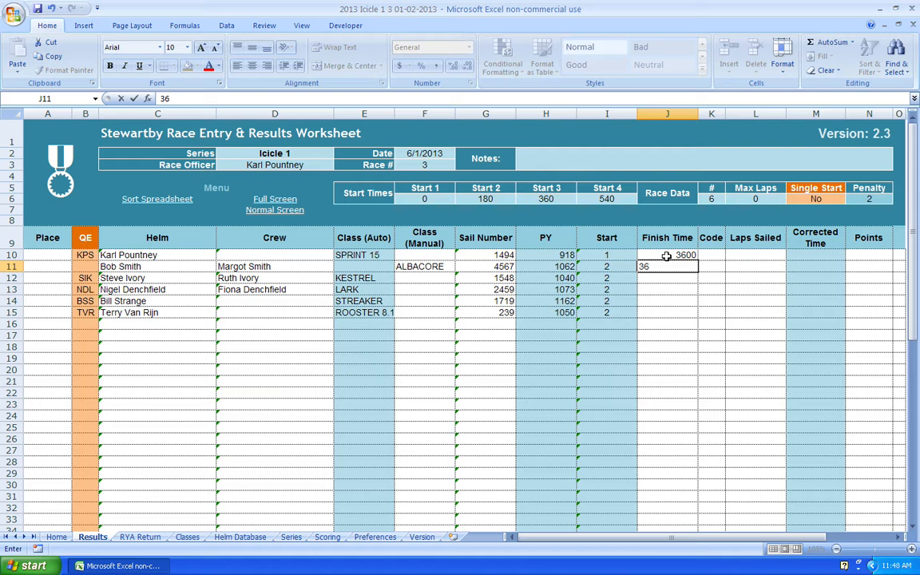
type("10")
key("Return")
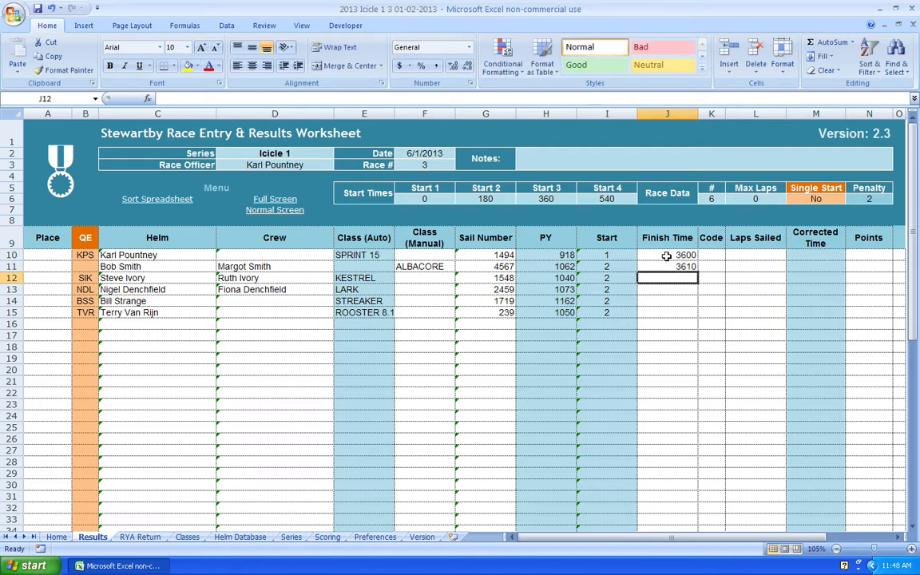
type("3620")
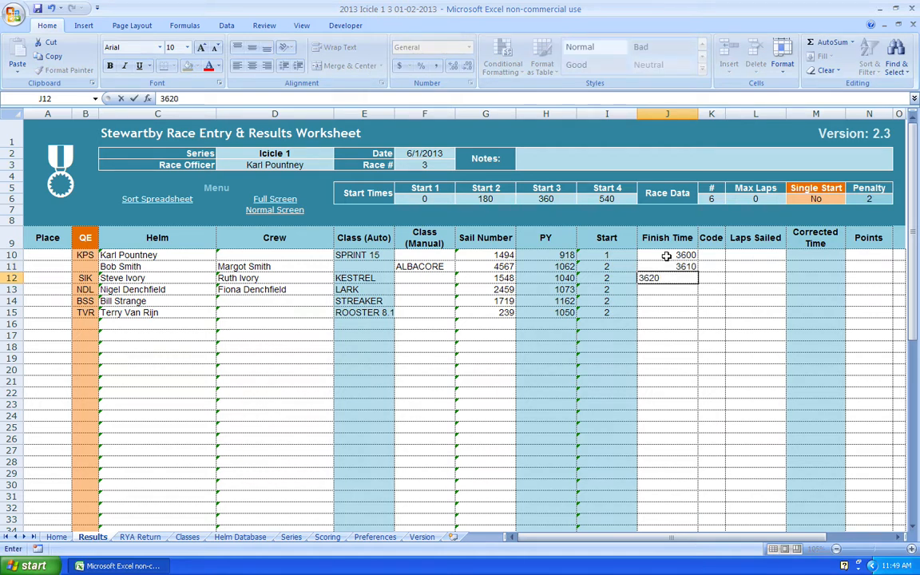
key("ctrl+Return")
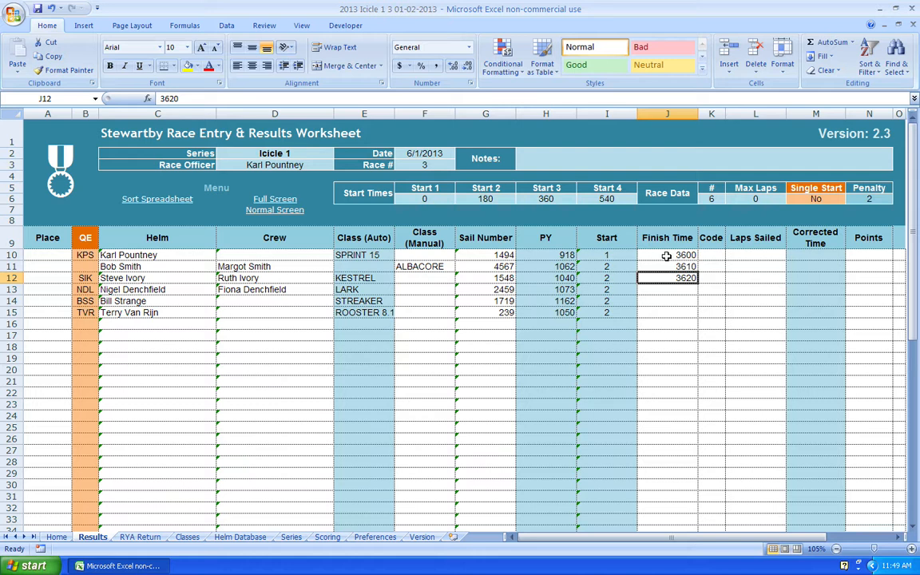
Step: Enter finish times 3630, 3540 and 3650 for the remaining three boats
key("Return")
type("3630")
key("ctrl+Return")
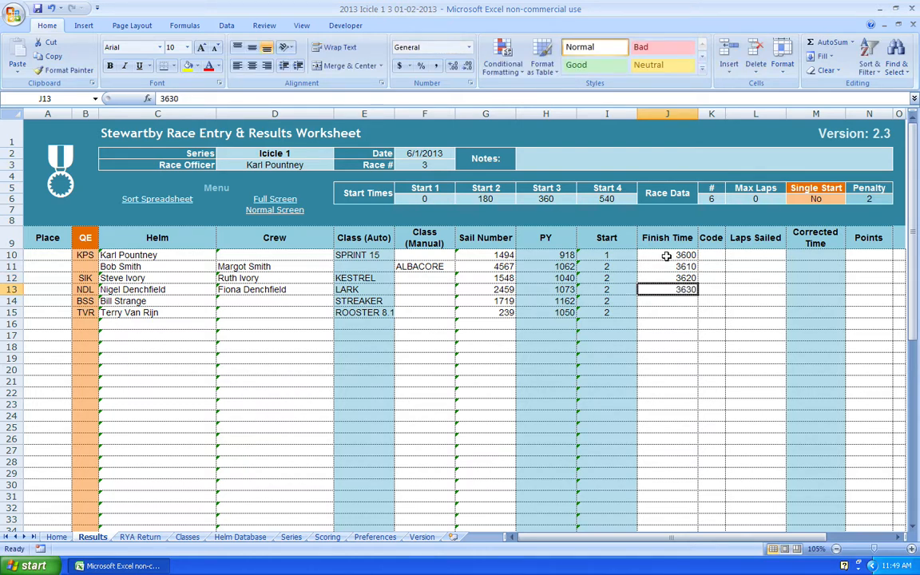
key("Return")
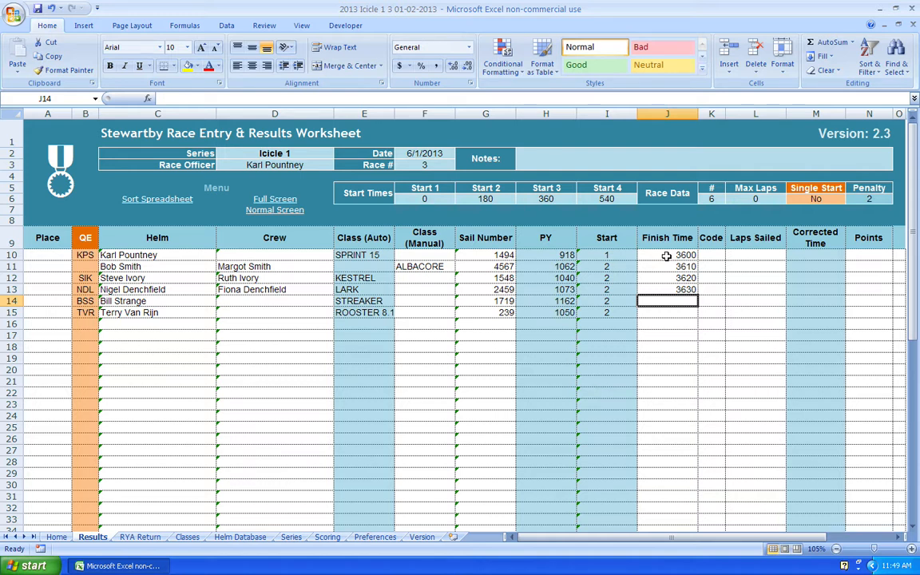
type("35")
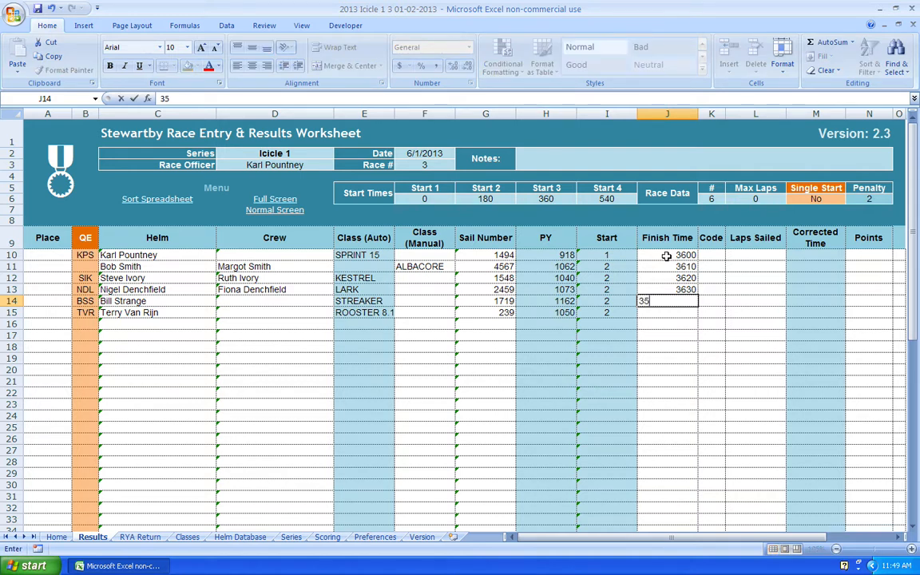
type("40")
key("ctrl+Return")
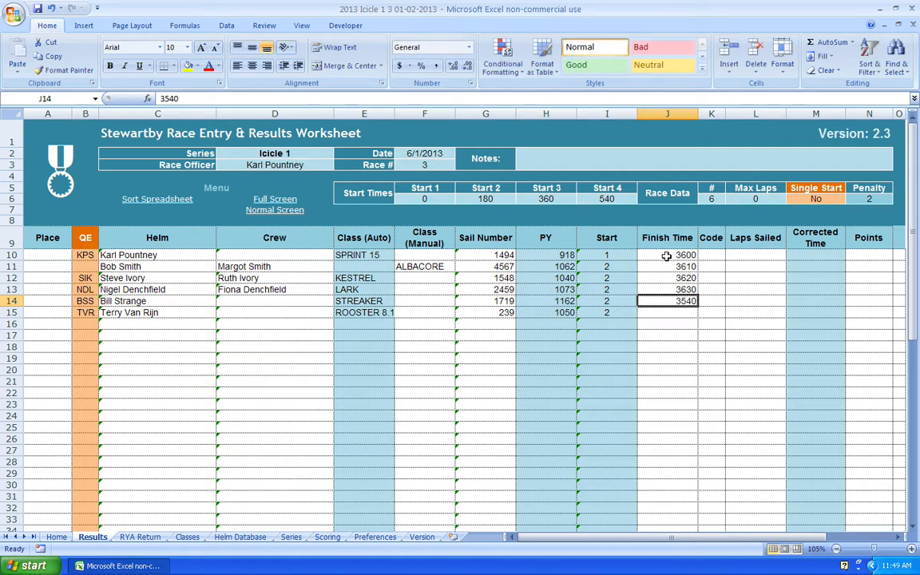
key("Return")
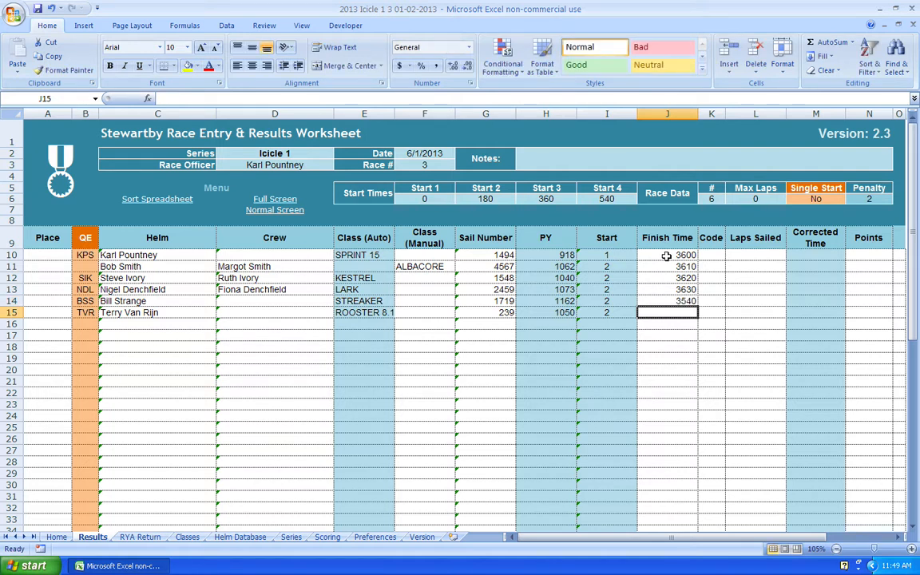
type("2")
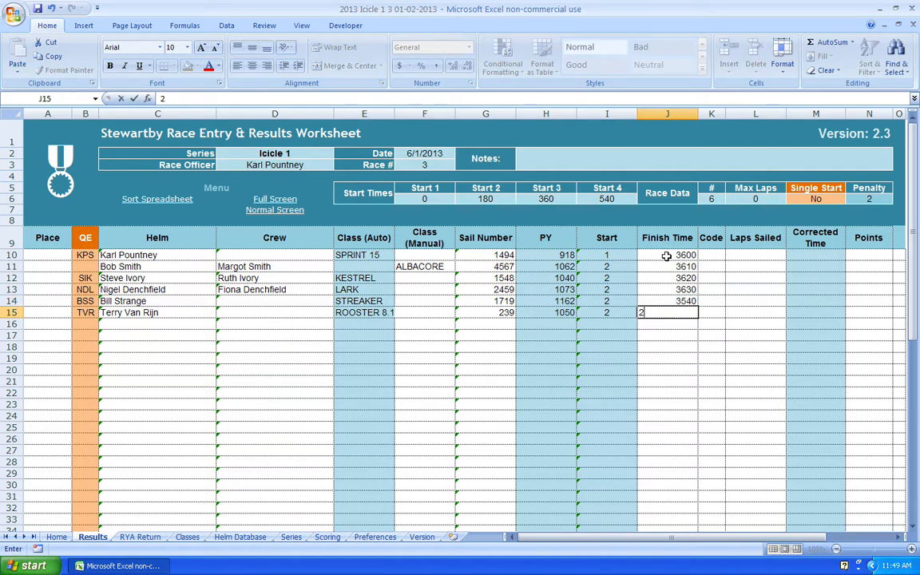
key("BackSpace")
type("3650")
key("ctrl+Return")
key("Down")
key("Right")
key("Right")
key("Up")
key("Up")
key("Up")
key("Up")
key("Up")
key("Up")
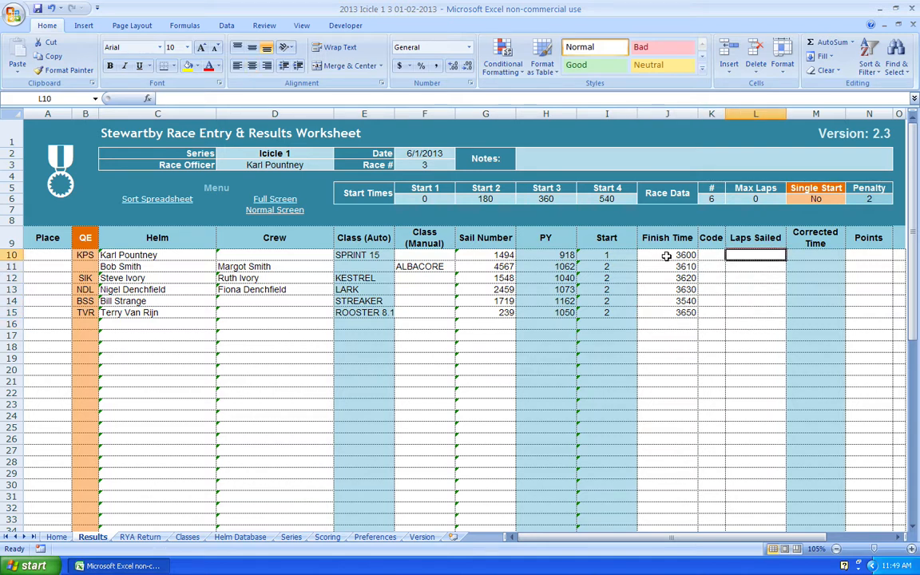
Step: Enter 3 laps sailed in L11:L15 and 4 laps for the SPRINT 15 in L10
key("Down")
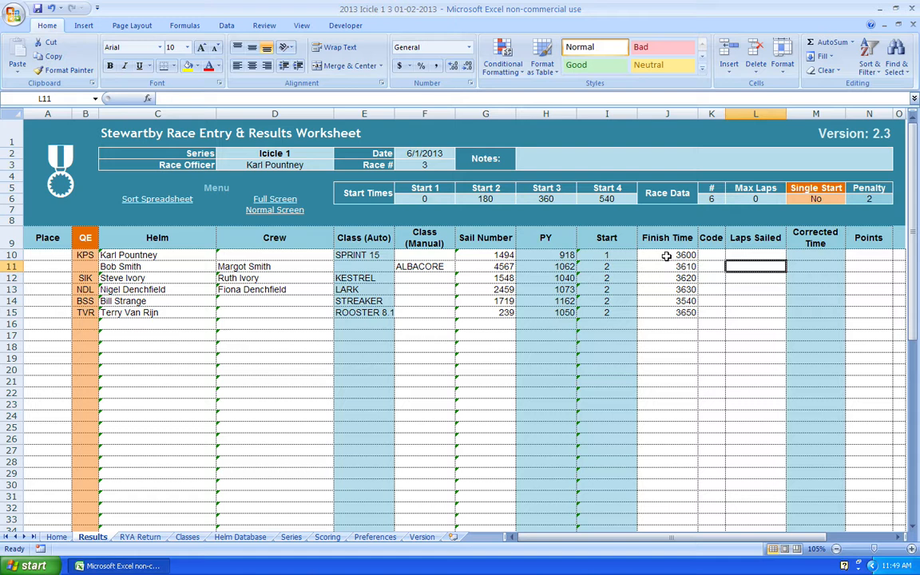
type("3")
key("Return")
type("3")
key("Return")
type("3")
key("Return")
type("3")
key("Return")
type("3")
key("Return")
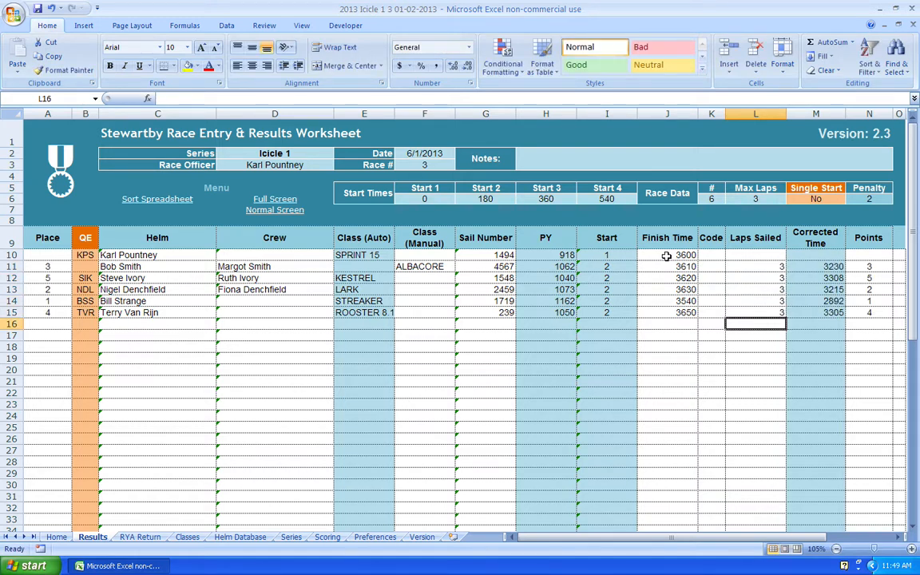
key("Up")
key("Up")
key("Up")
key("Up")
key("Up")
key("Up")
key("Up")
key("Down")
type("4")
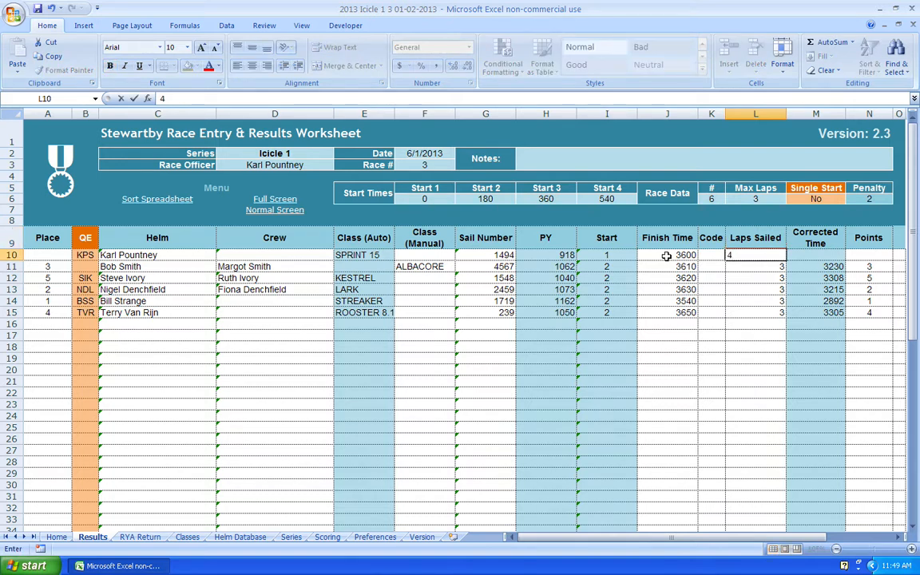
key("ctrl+Return")
key("Down")
key("Down")
key("Down")
key("Down")
key("Down")
key("Down")
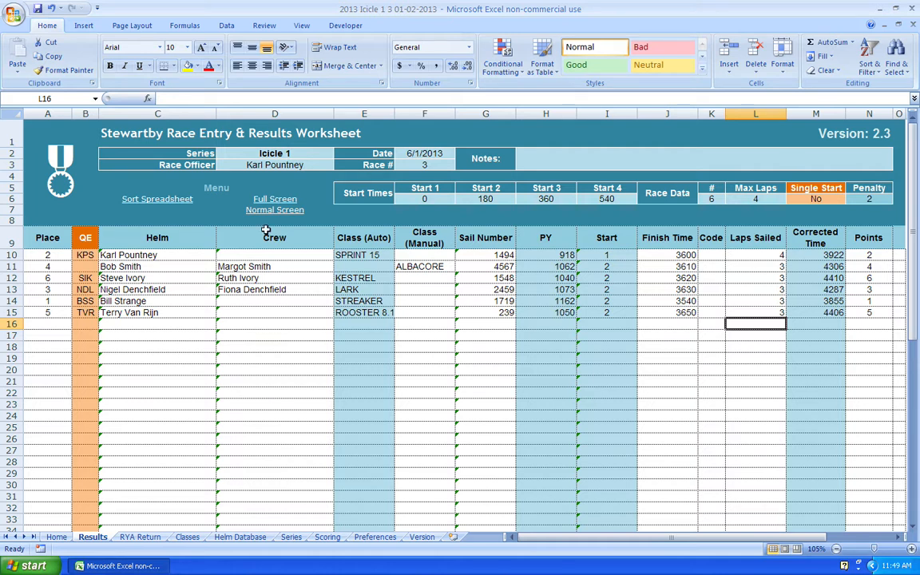
Step: Run the Sort Spreadsheet macro so rows run by place, STREAKER first to KESTREL sixth
left_click(155, 202)
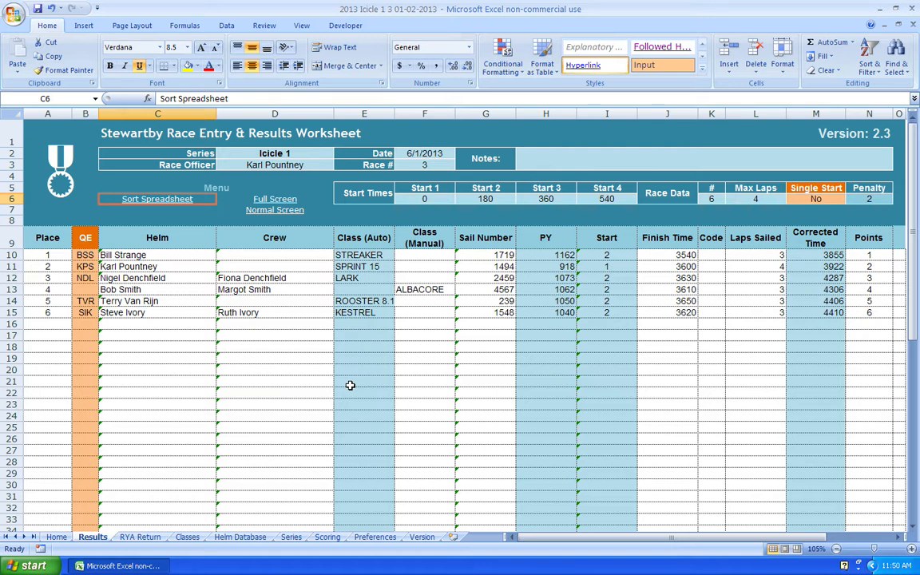
left_click(53, 325)
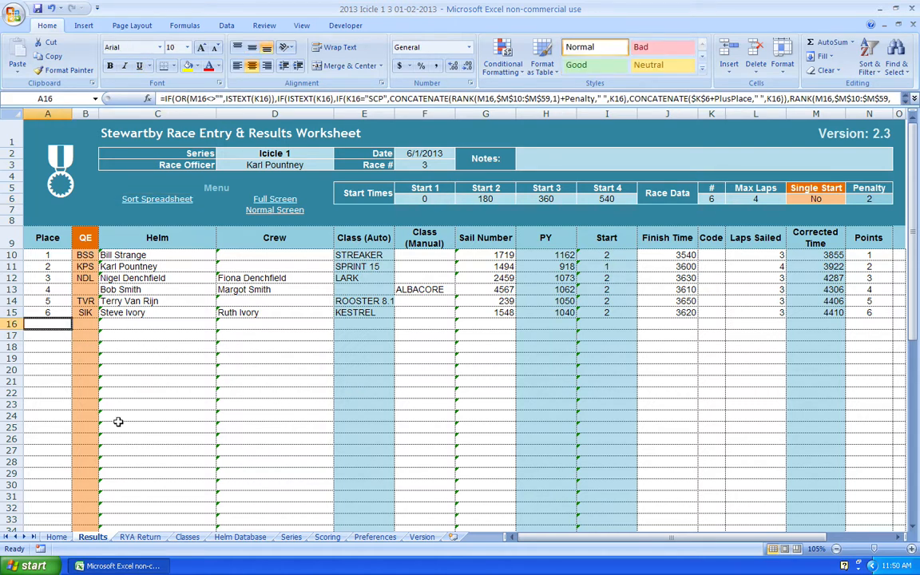
left_click(94, 324)
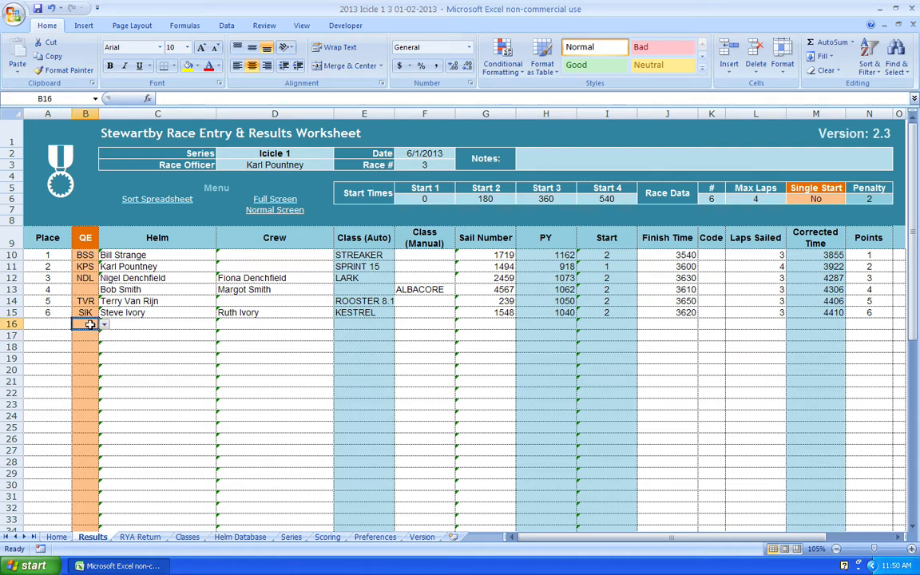
Step: Add entries NJS and CLX by code, bringing in SOLO and TOPAZ XENON
type("NJS")
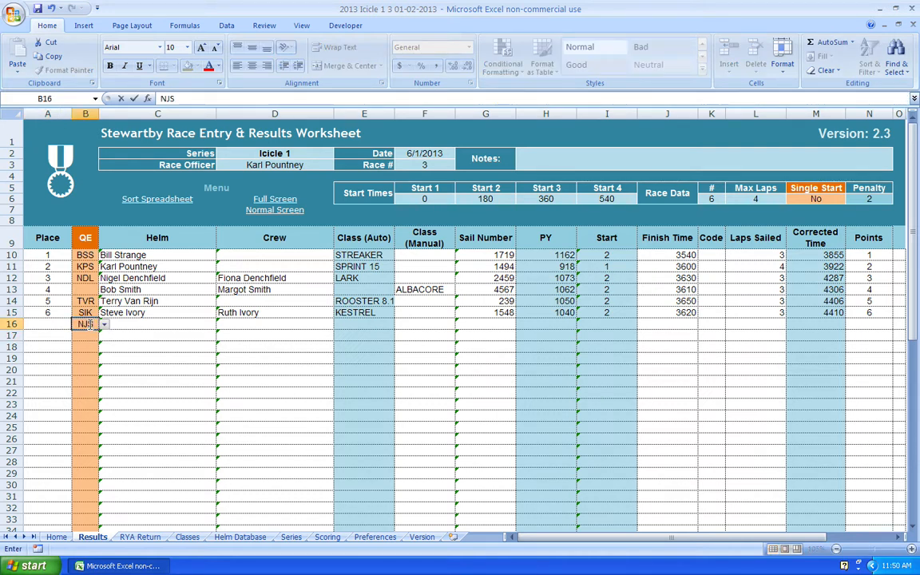
key("Return")
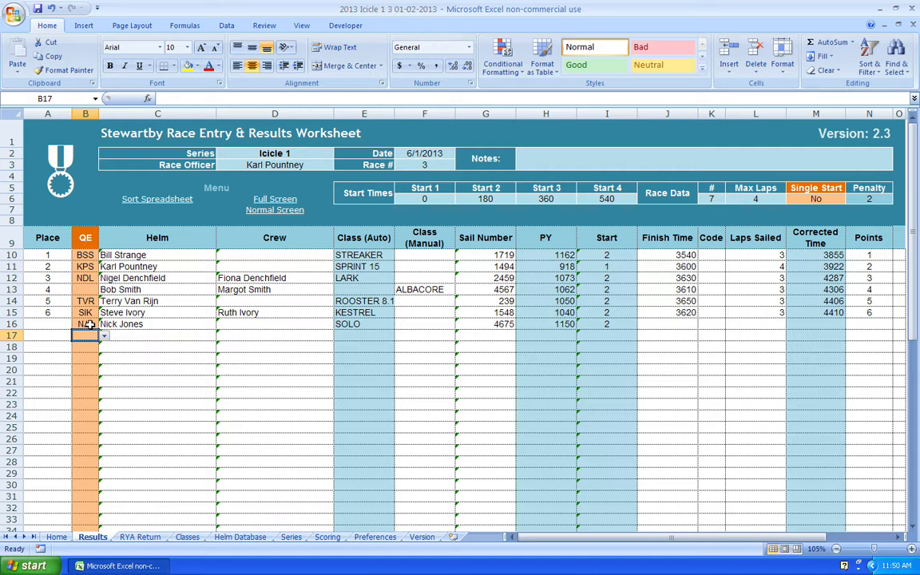
type("CLX")
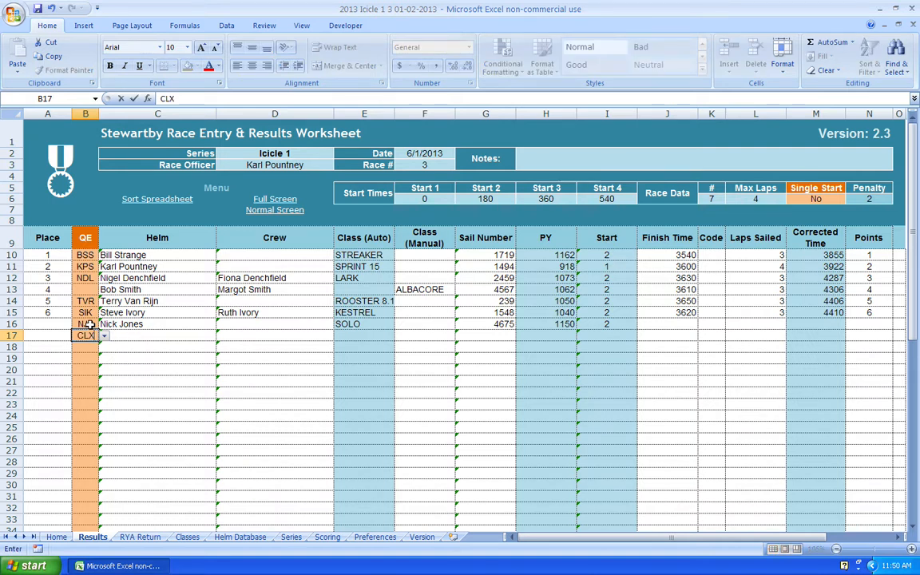
key("Return")
key("Return")
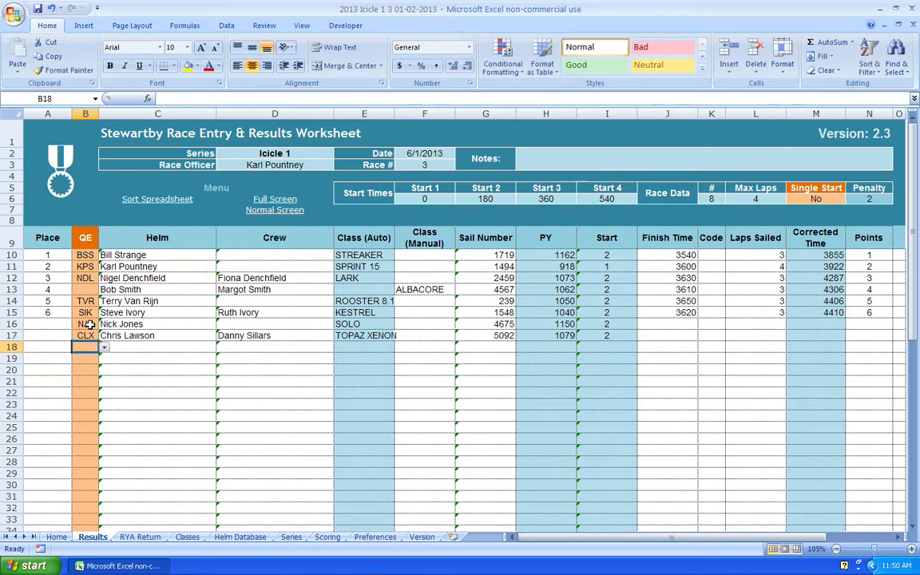
left_click(254, 382)
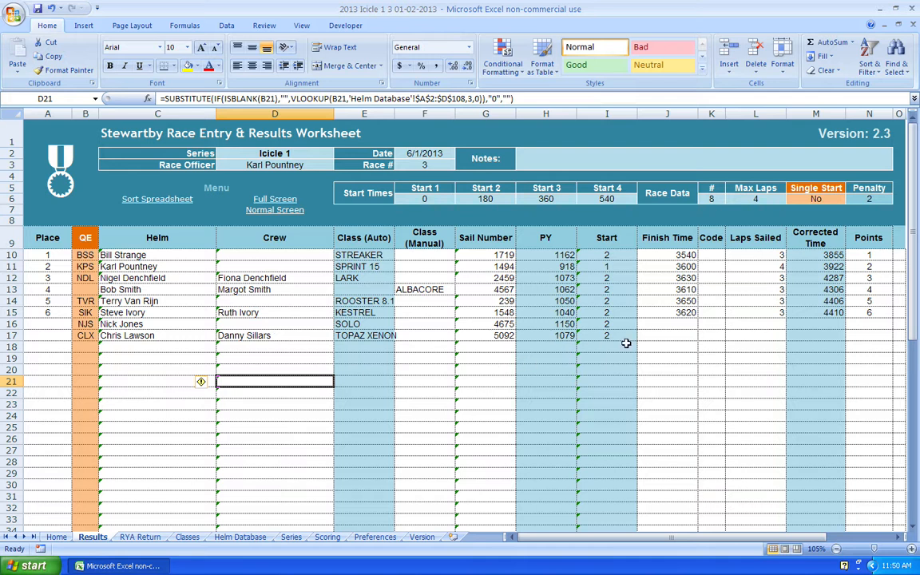
Step: Set the SOLO entry's scoring code in K16 to DNF
left_click(708, 326)
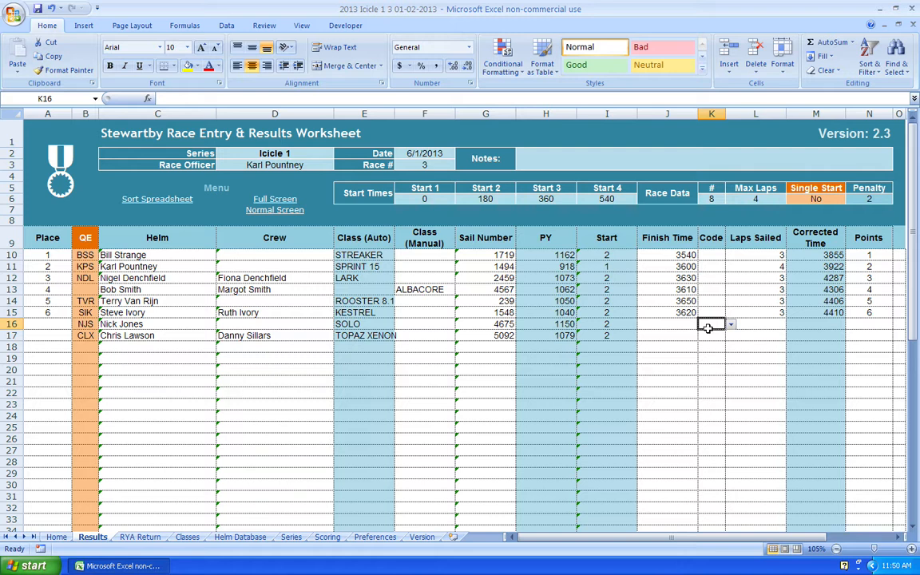
left_click(732, 325)
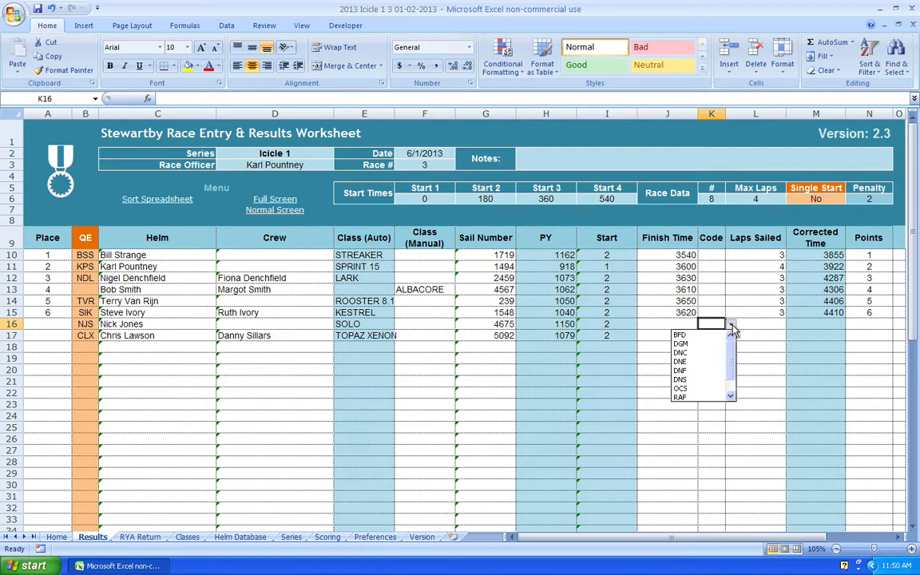
mouse_move(732, 346)
left_mouse_down()
mouse_move(731, 359)
mouse_move(730, 348)
left_mouse_up()
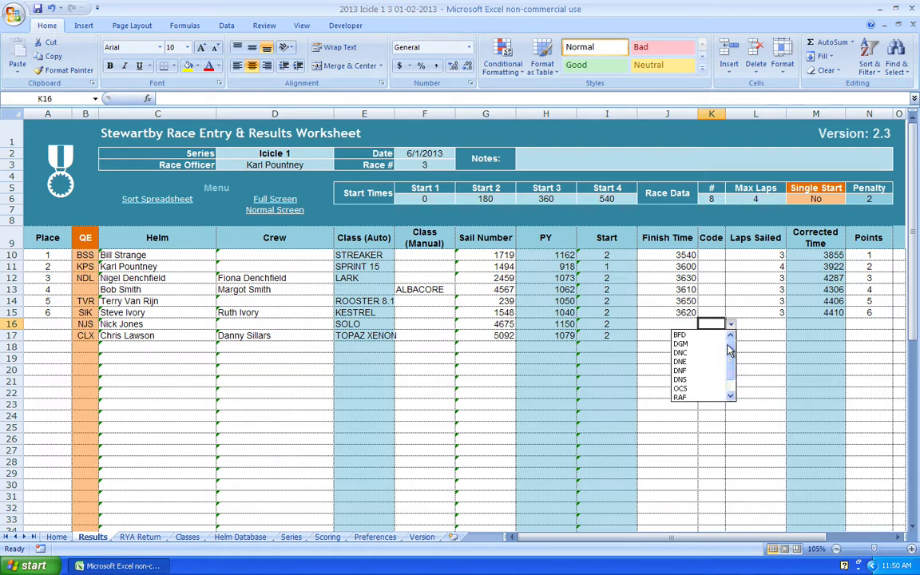
left_click(695, 371)
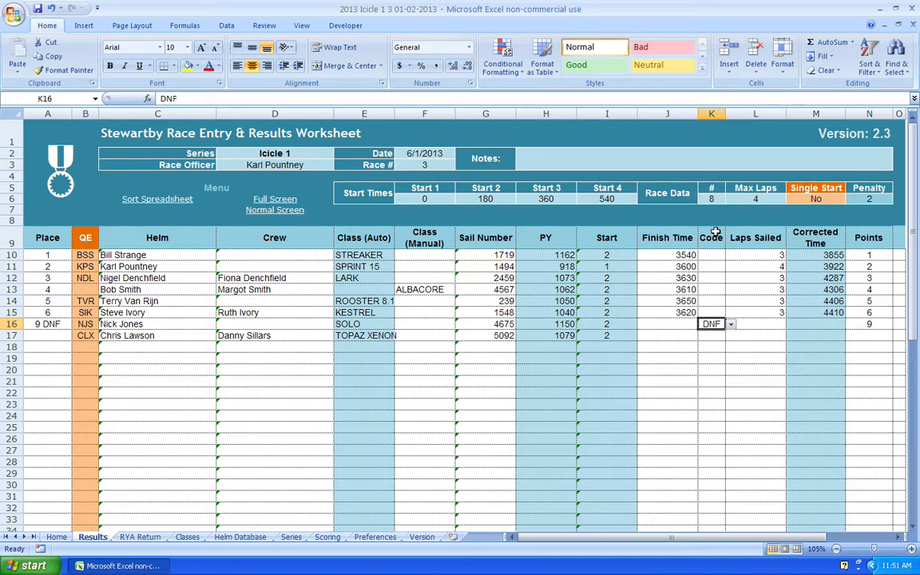
Step: Enter finish time 3660 and 3 laps for the TOPAZ XENON
left_click(661, 334)
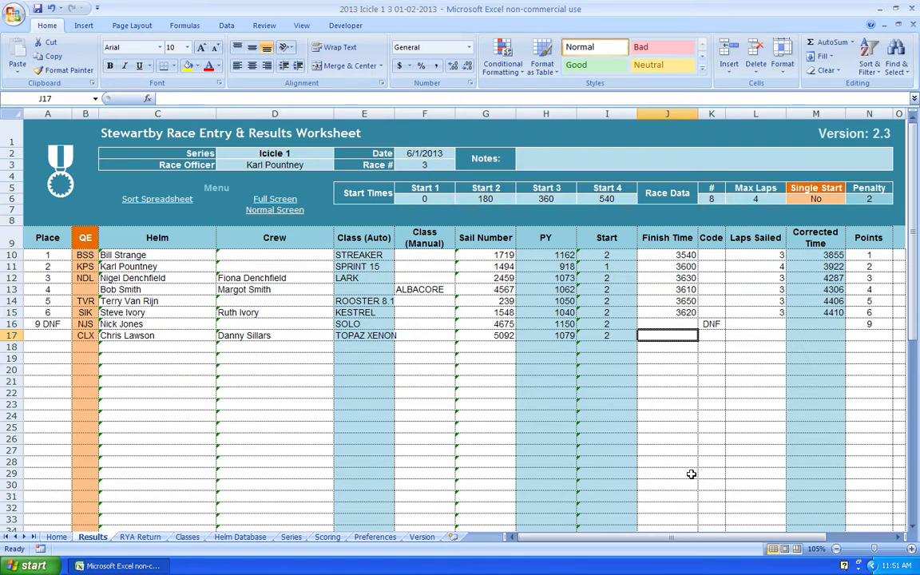
type("3660")
key("ctrl+Return")
key("Right")
key("Right")
type("3")
key("ctrl+Return")
key("Down")
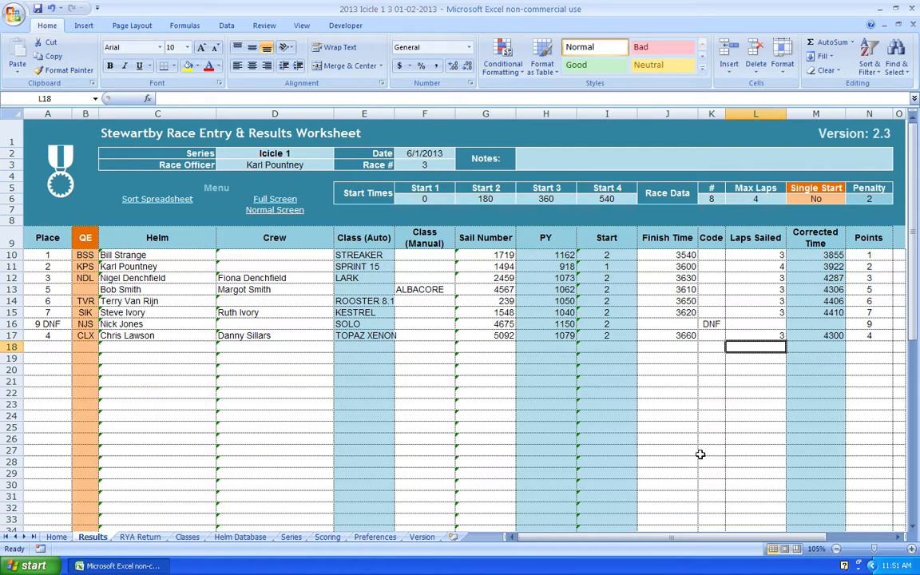
Step: Set the TOPAZ XENON scoring code in K17 to SCP
left_click(718, 333)
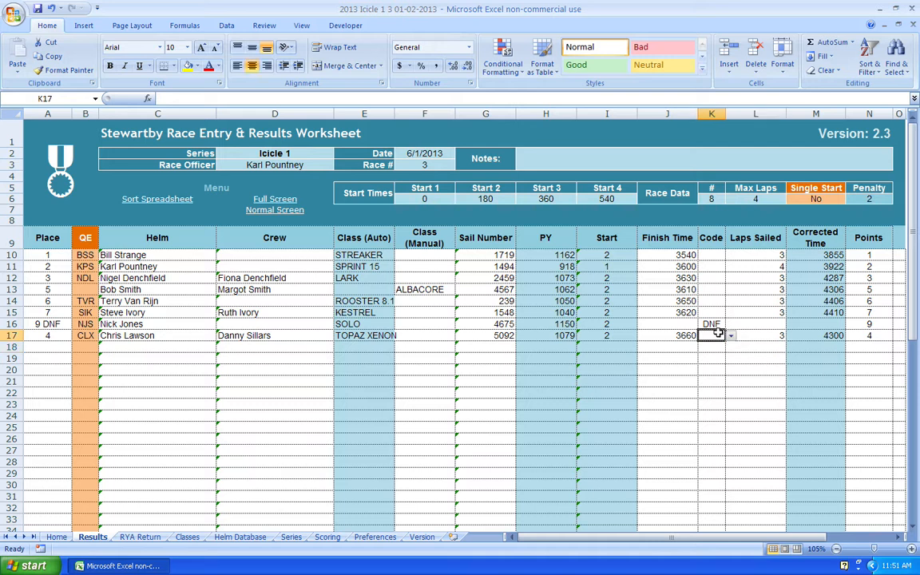
left_click(731, 335)
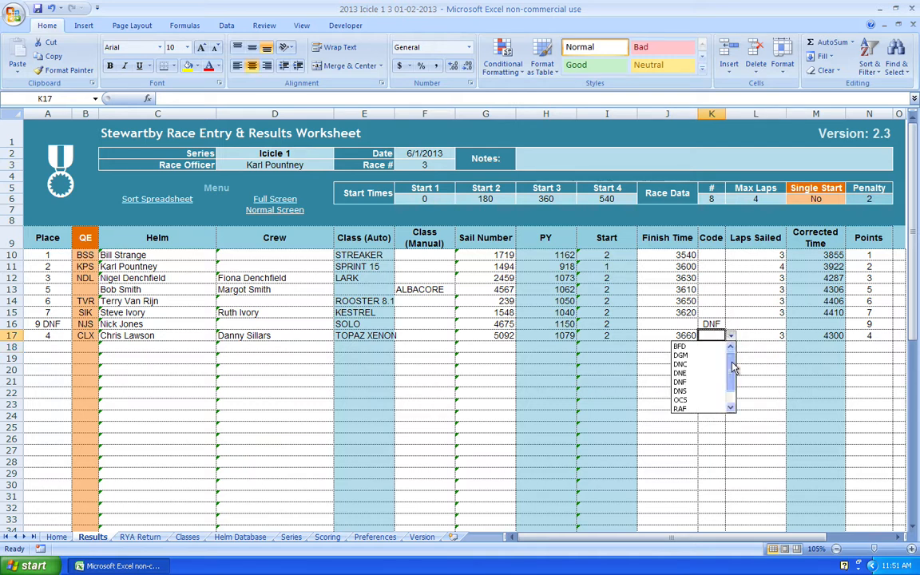
left_click_drag(732, 362, 733, 391)
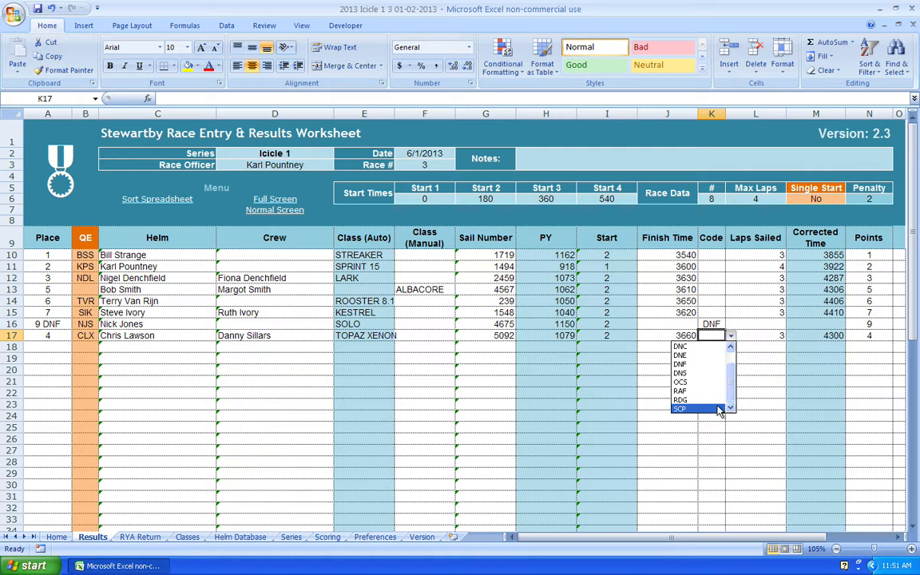
left_click(718, 409)
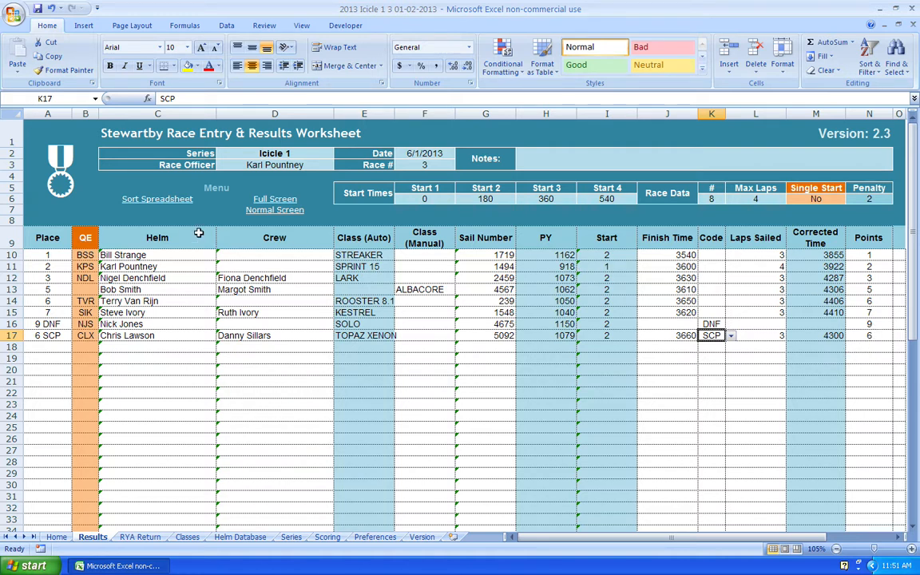
left_click(138, 203)
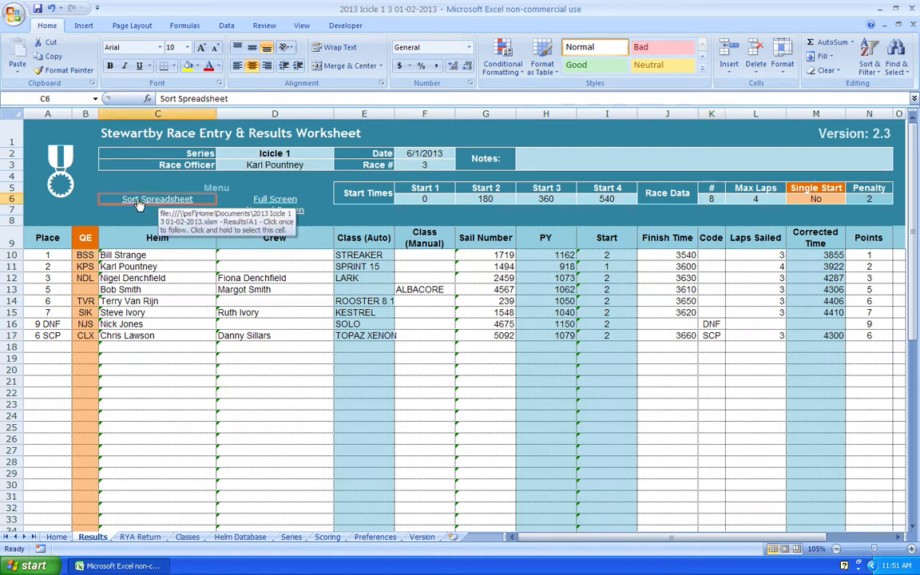
Step: Sort the results by place so SCP TOPAZ XENON is 6th and DNF SOLO last, then select D13
left_click(138, 203)
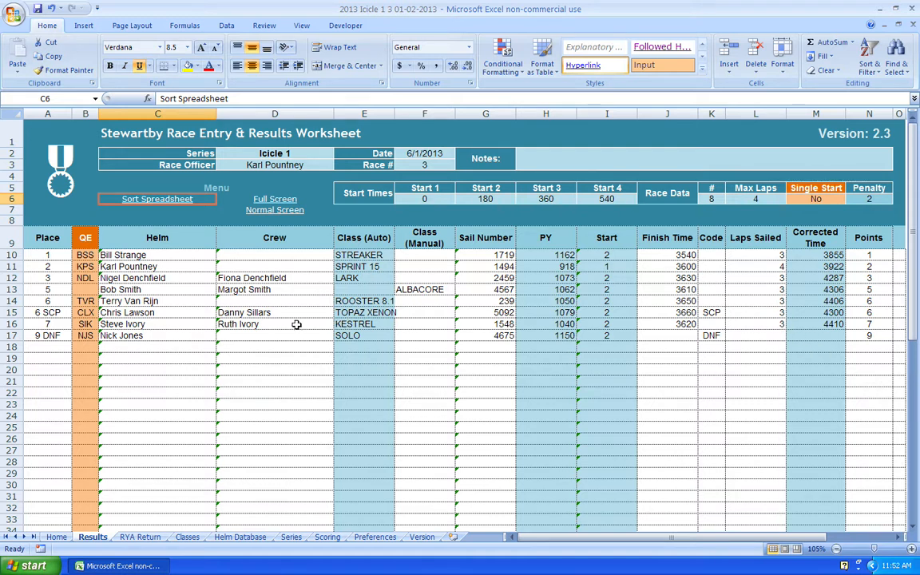
left_click(248, 289)
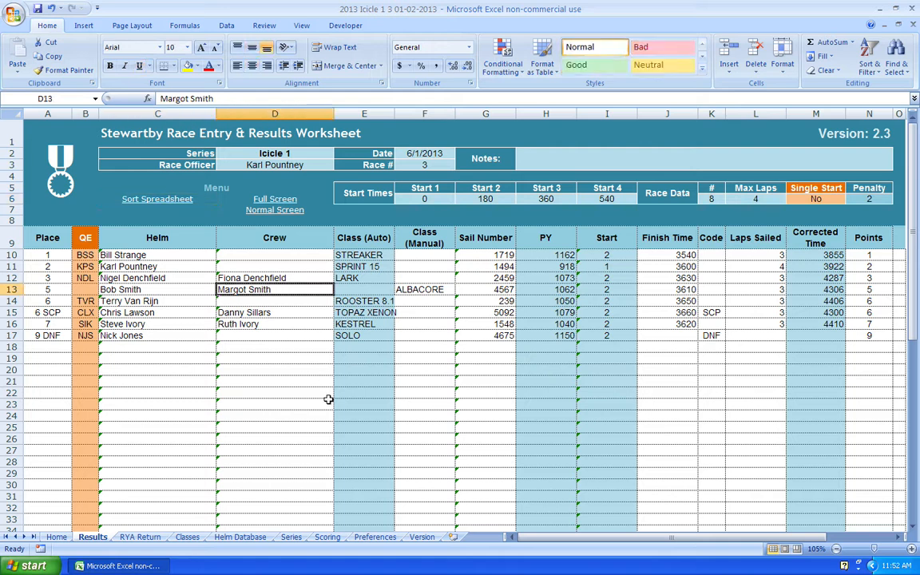
key("BackSpace")
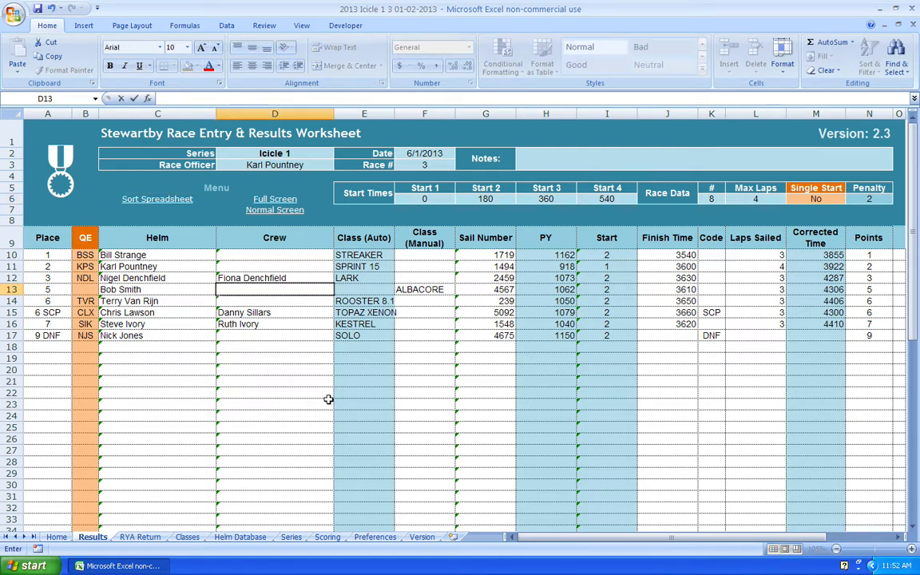
key("Return")
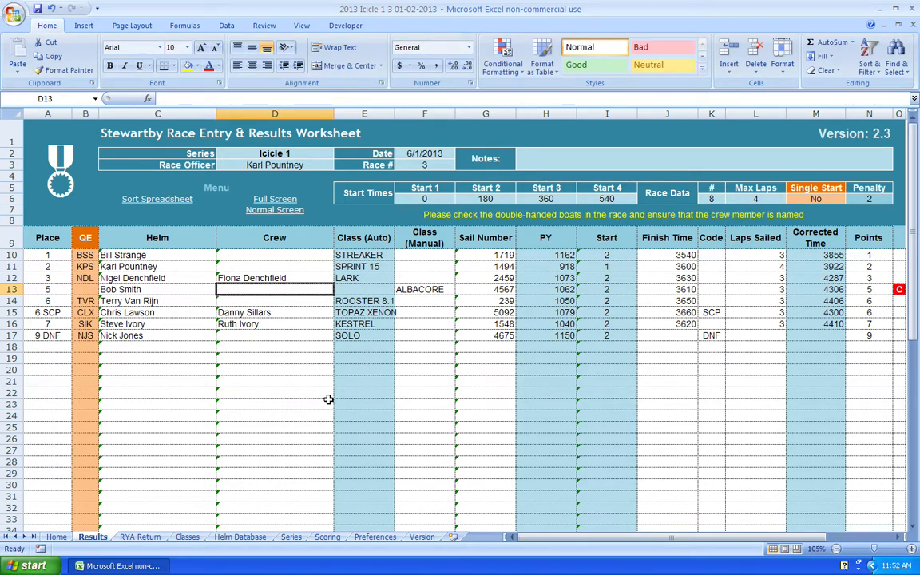
key("Down")
key("Down")
key("Up")
key("Up")
key("Up")
key("Up")
key("Up")
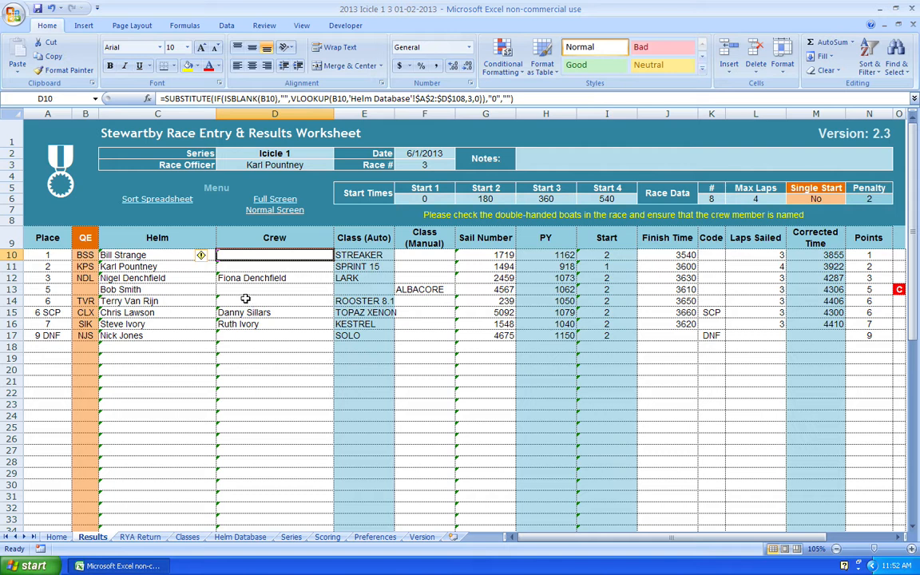
left_click(262, 290)
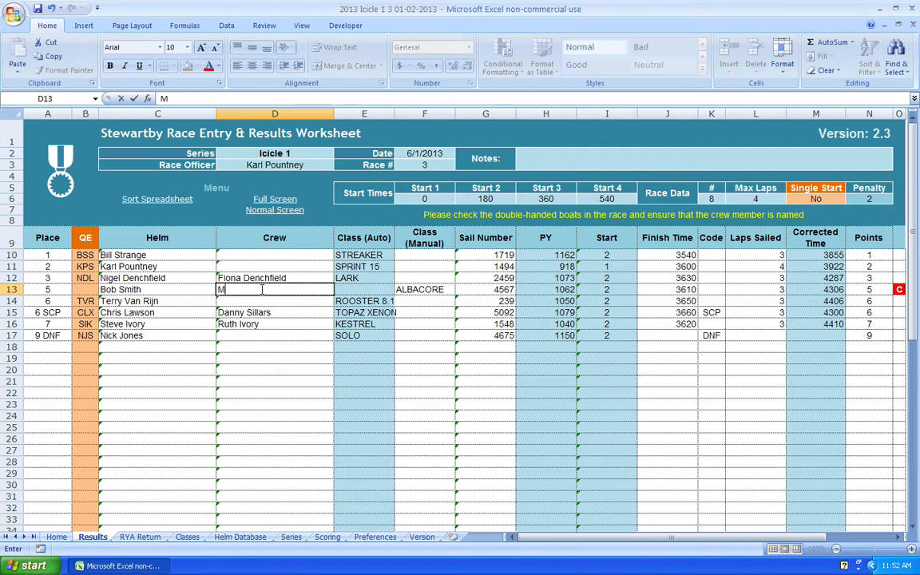
key("Return")
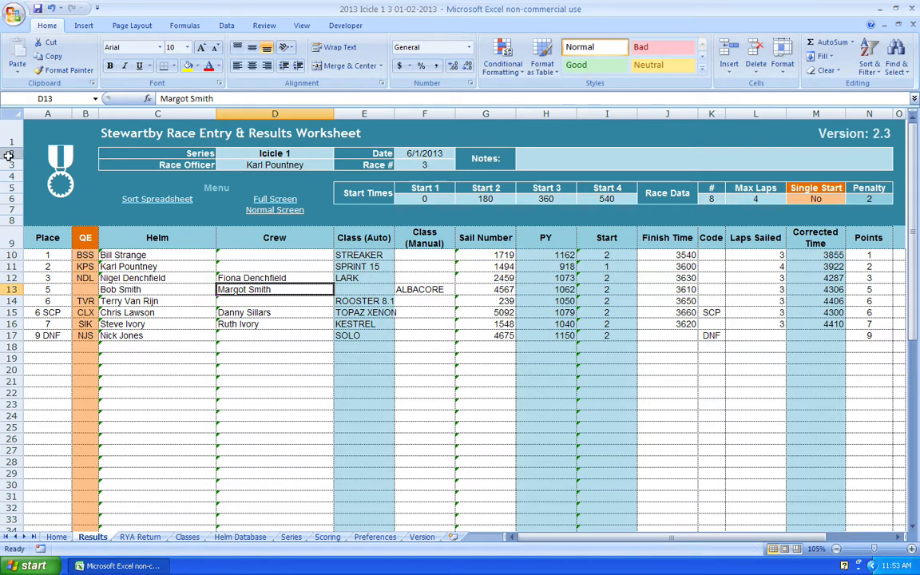
left_click(20, 14)
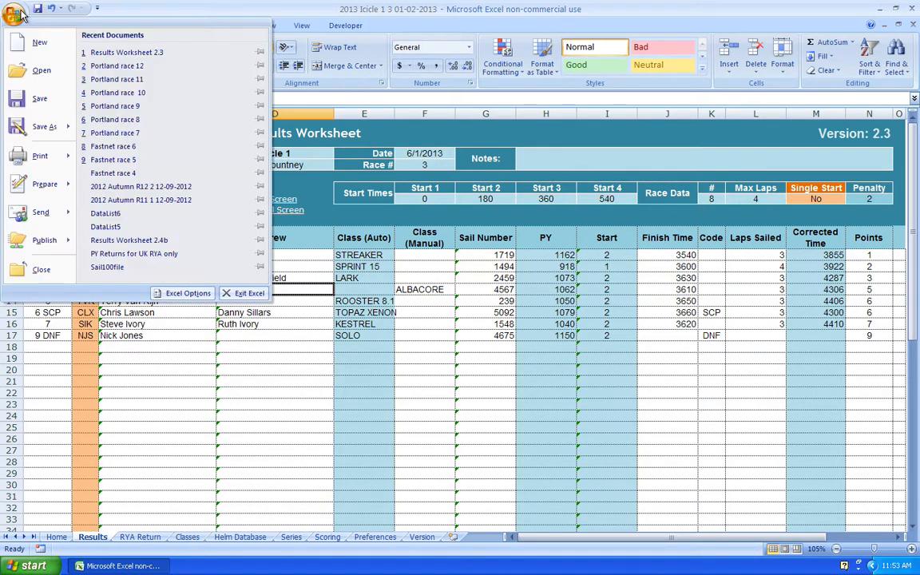
mouse_move(69, 164)
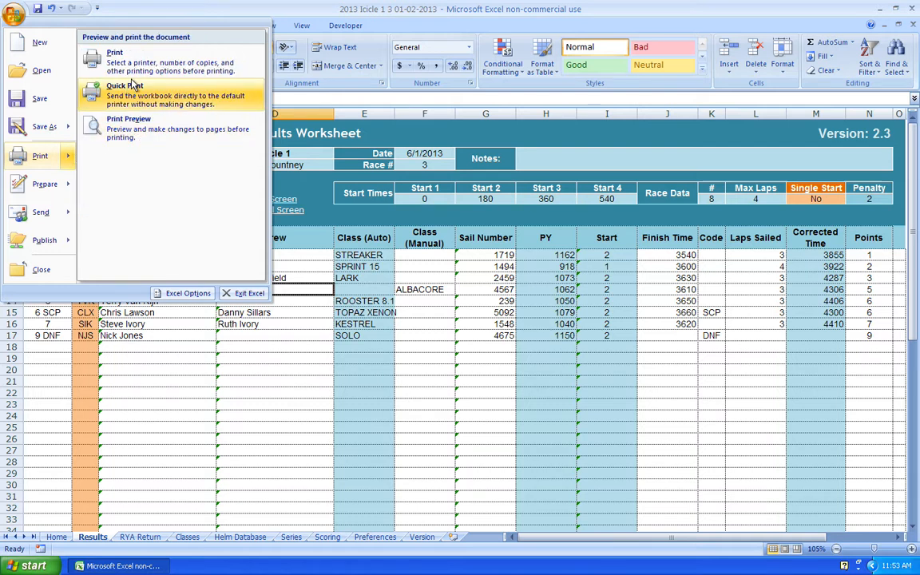
left_click(126, 112)
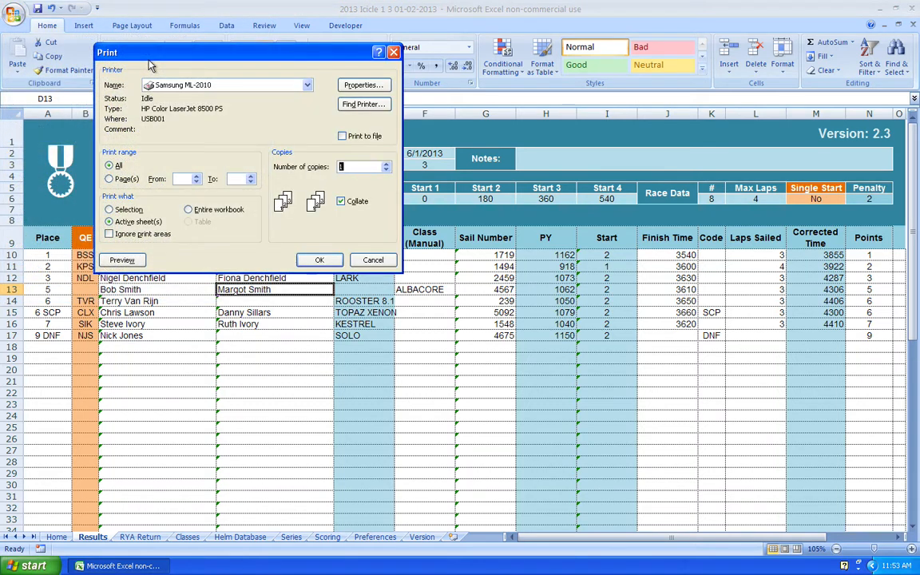
left_click(122, 260)
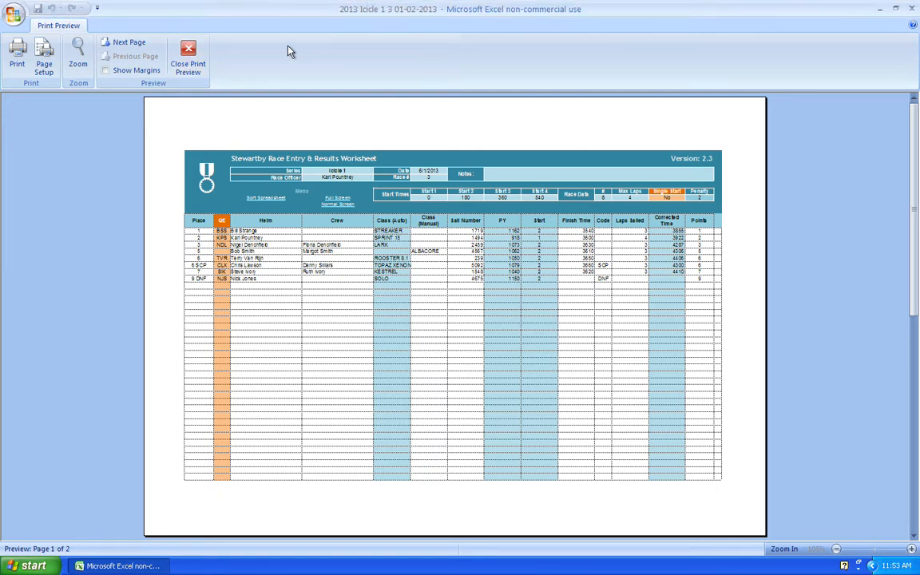
left_click(177, 54)
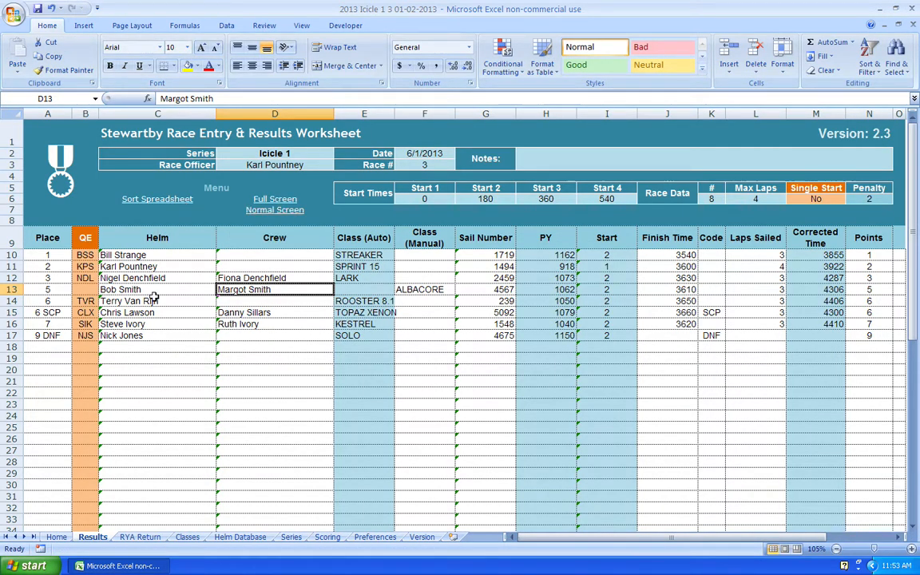
Step: Review the RYA Return table A1:O8, then move on to the Classes sheet
left_click(151, 540)
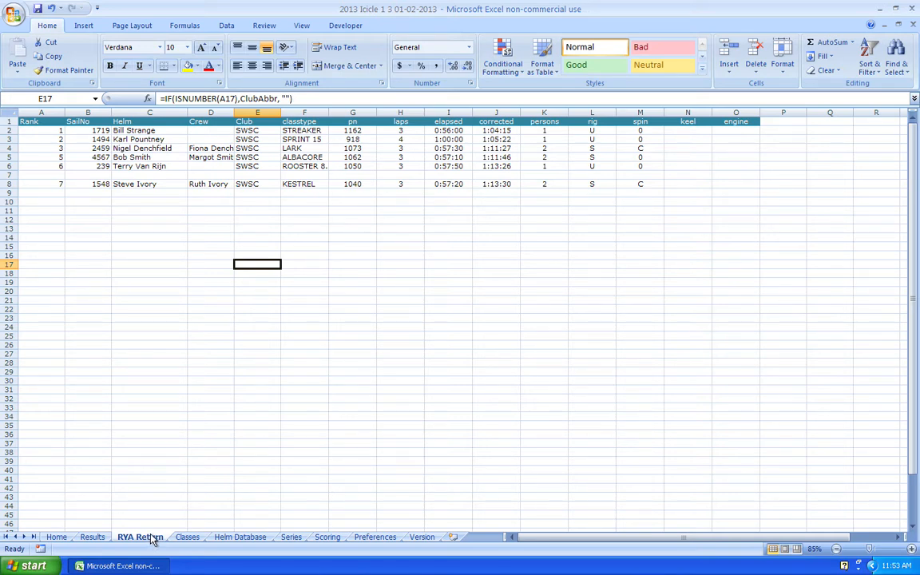
left_click_drag(750, 187, 27, 121)
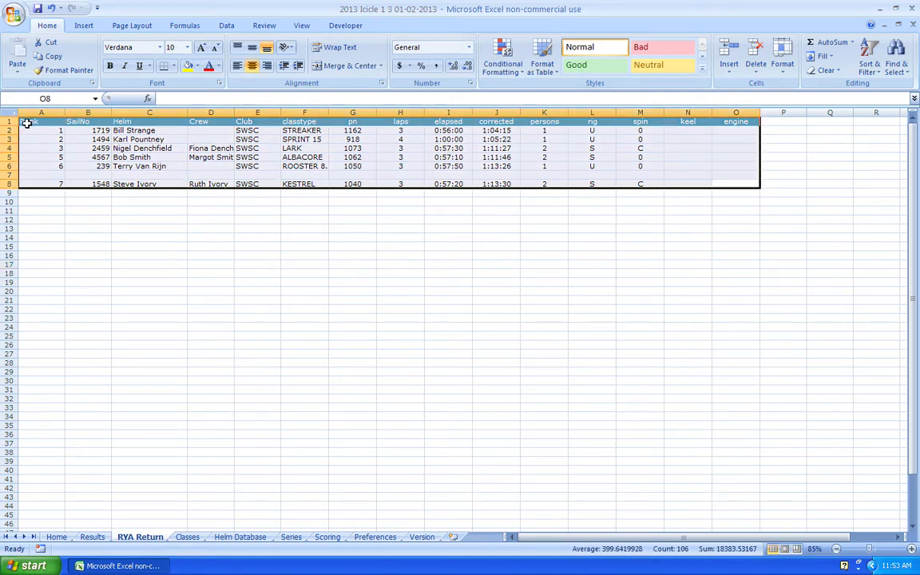
left_click(142, 335)
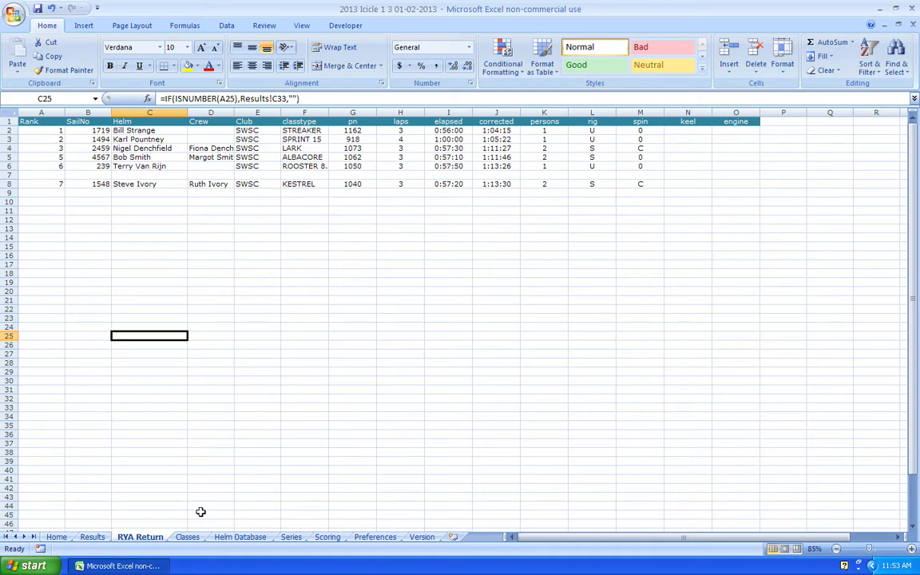
left_click(189, 538)
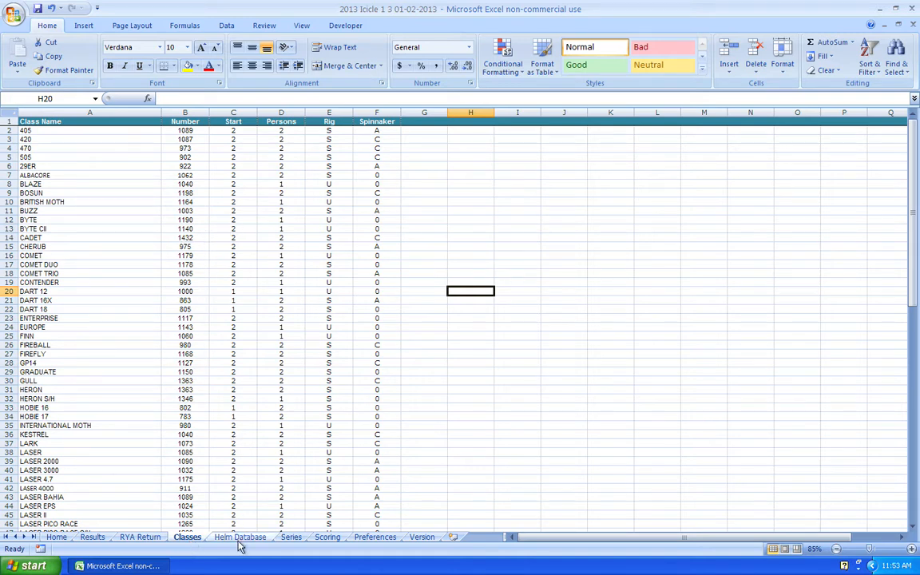
Step: Browse the Helm Database sheet's helm codes, crews, classes and sail numbers
scroll(151, 345, "down", 15)
scroll(152, 345, "up", 15)
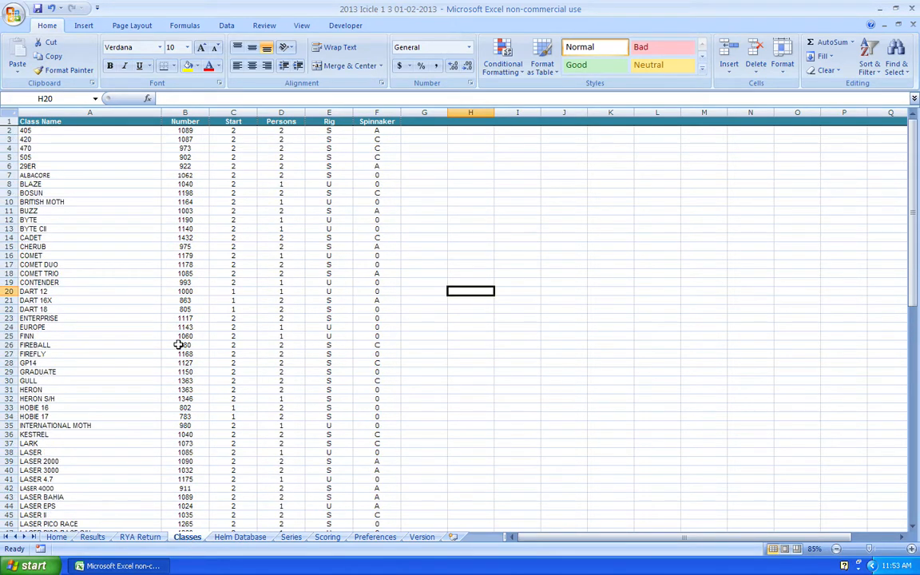
left_click(236, 538)
scroll(206, 413, "down", 9)
scroll(207, 414, "up", 9)
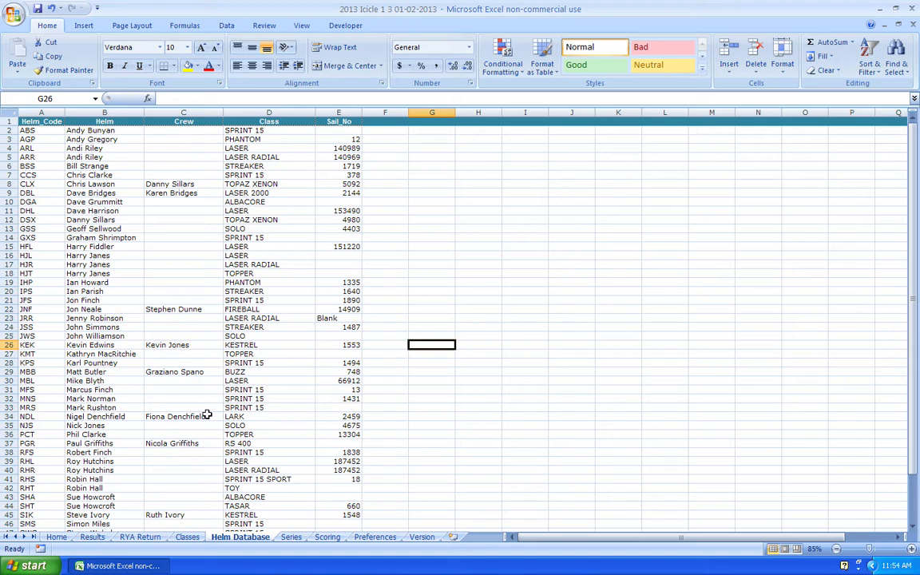
scroll(228, 438, "down", 7)
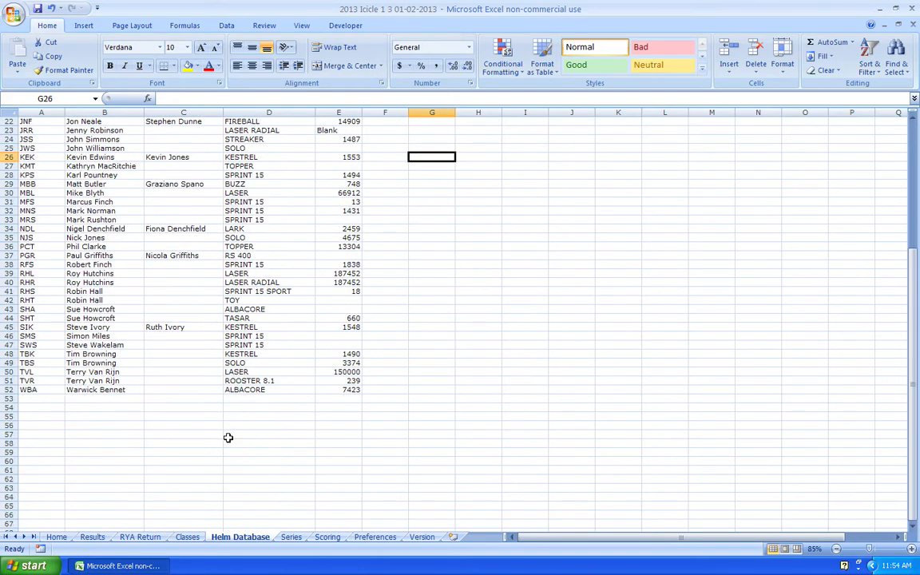
scroll(228, 438, "up", 7)
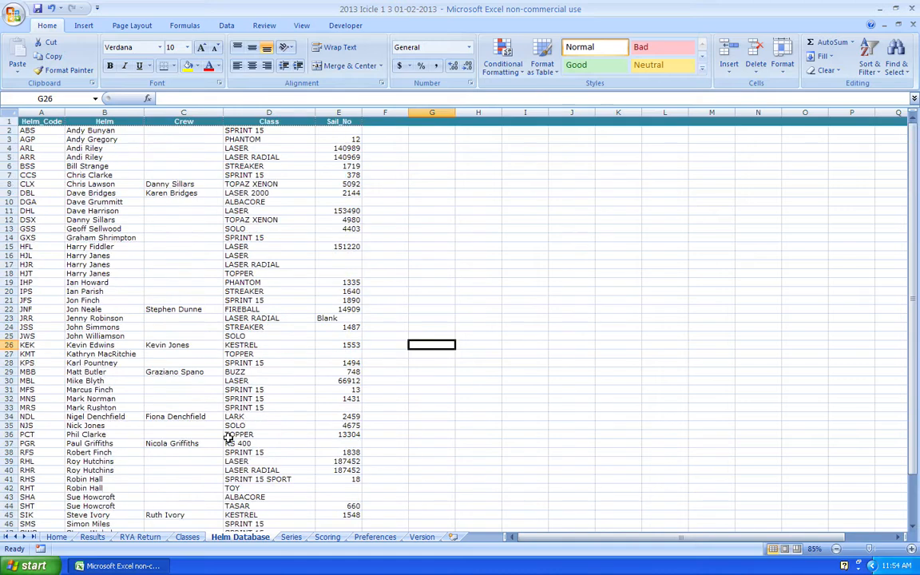
Step: Look through the Series, Scoring and Preferences sheets in turn
left_click(291, 540)
left_click(334, 541)
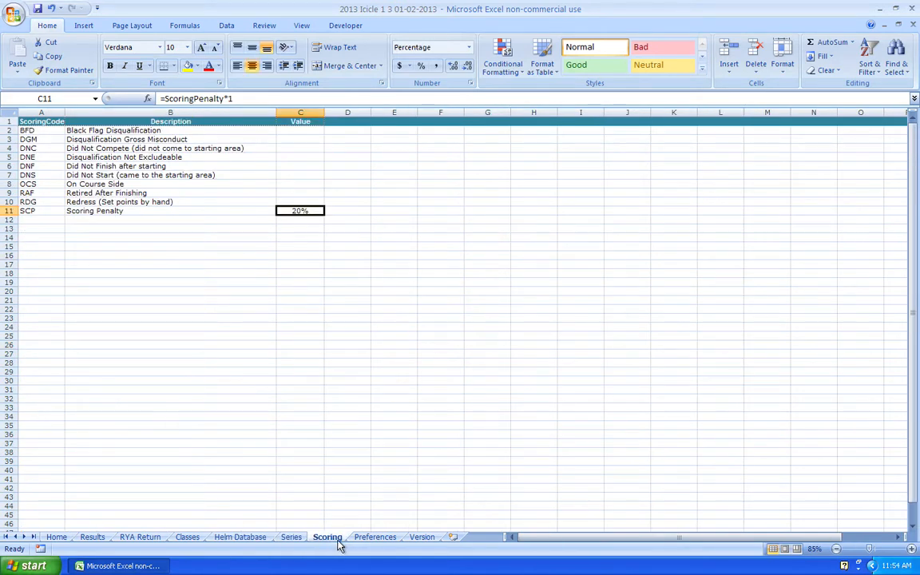
left_click(372, 540)
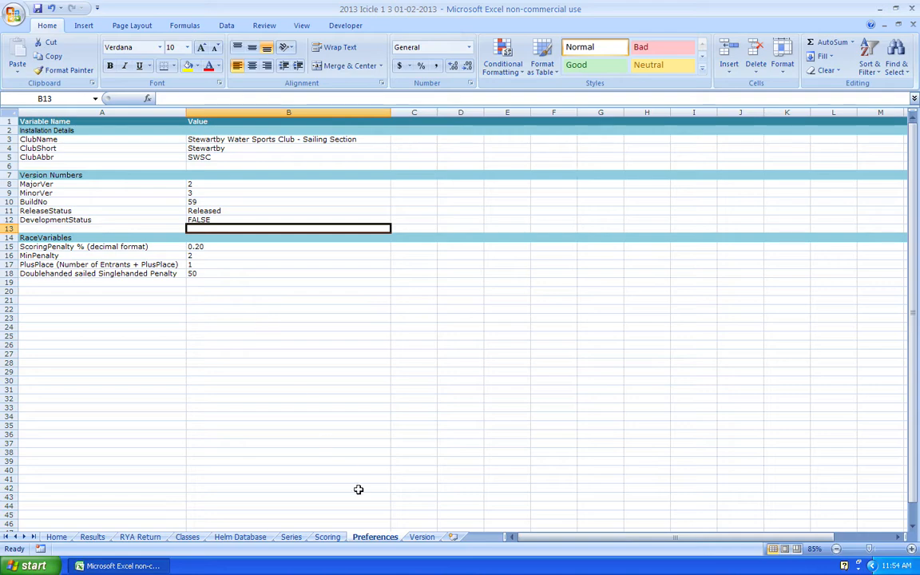
Step: Scroll through the Version sheet's release history up to the Version 3.0 development notes
left_click(422, 537)
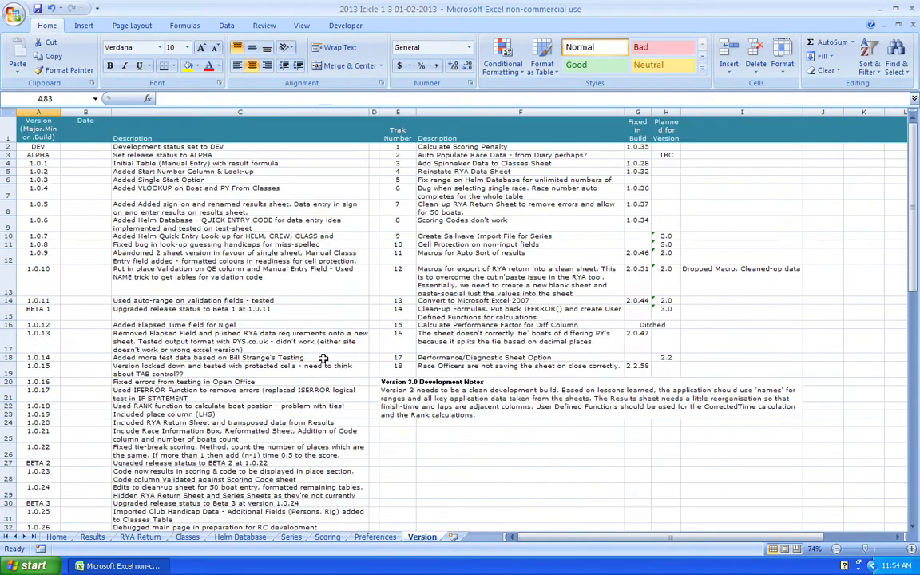
scroll(324, 359, "down", 20)
scroll(323, 359, "up", 20)
scroll(324, 358, "down", 20)
scroll(324, 358, "right", 1)
scroll(324, 358, "up", 1)
scroll(324, 359, "up", 19)
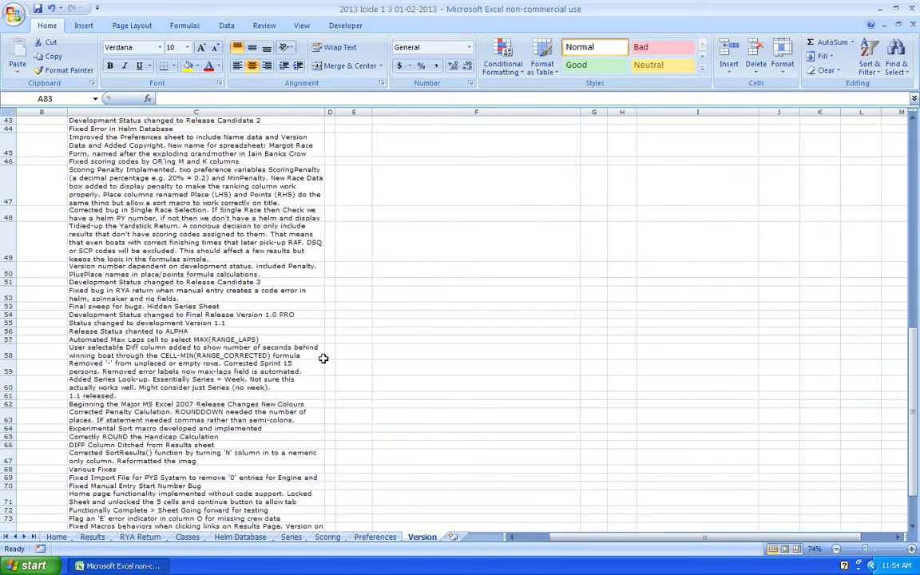
scroll(323, 358, "left", 1)
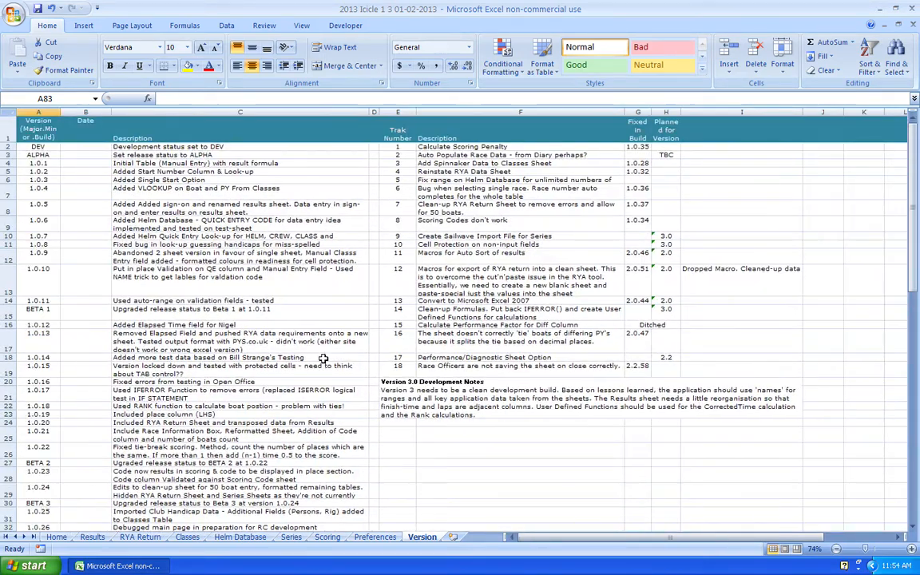
scroll(324, 358, "down", 19)
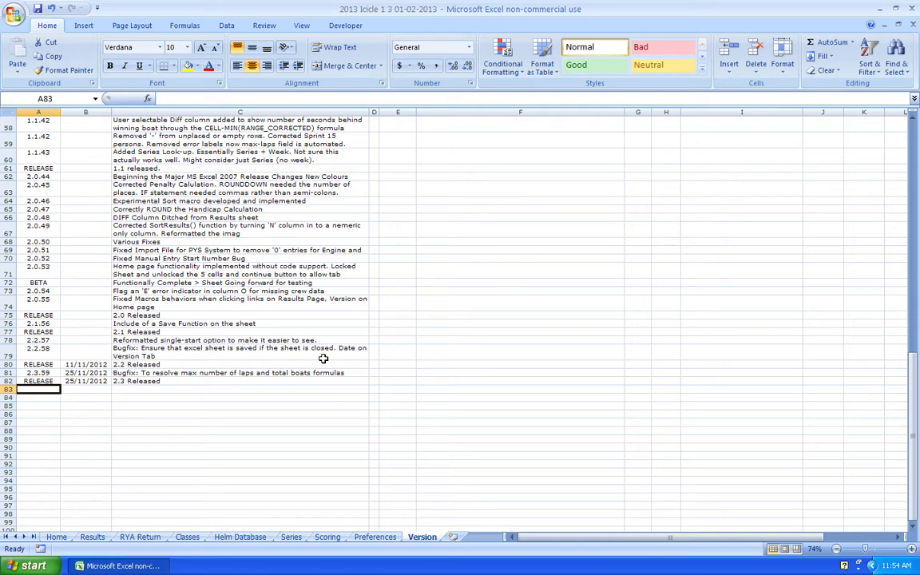
scroll(324, 359, "up", 19)
scroll(324, 358, "down", 4)
scroll(324, 358, "up", 4)
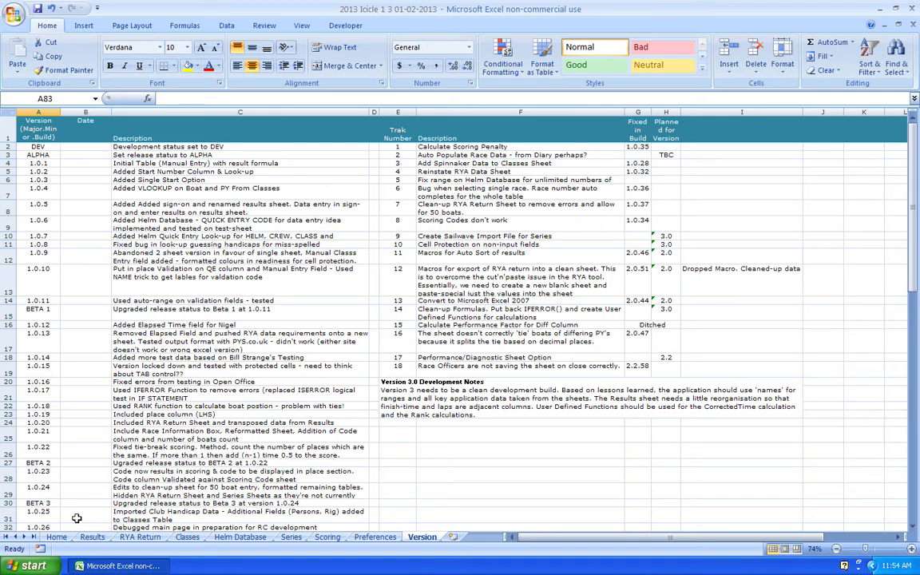
Step: Switch back to the Results sheet showing all eight boats ranked by place
left_click(93, 537)
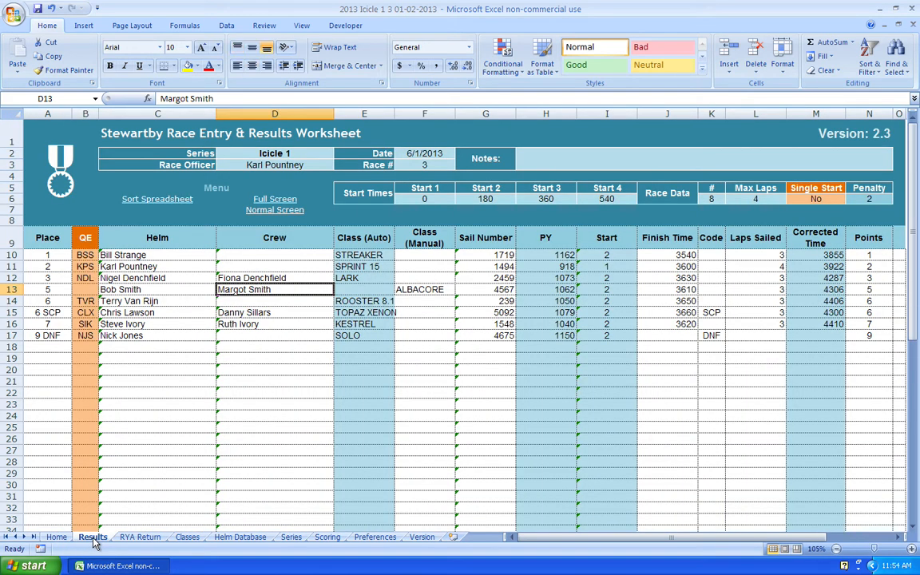